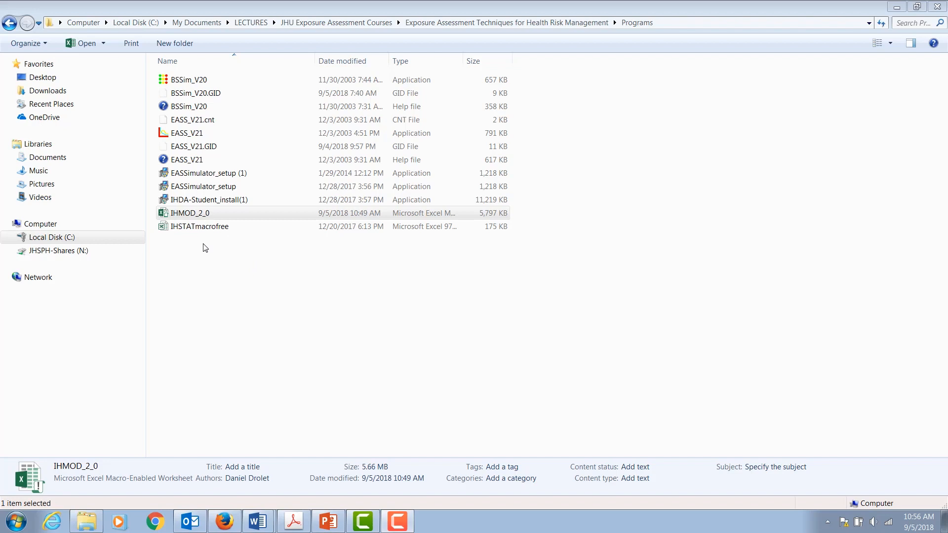
Step: Open the IHMOD_2_0 workbook and dismiss the missing add-in message
left_click(194, 217)
double_click(194, 216)
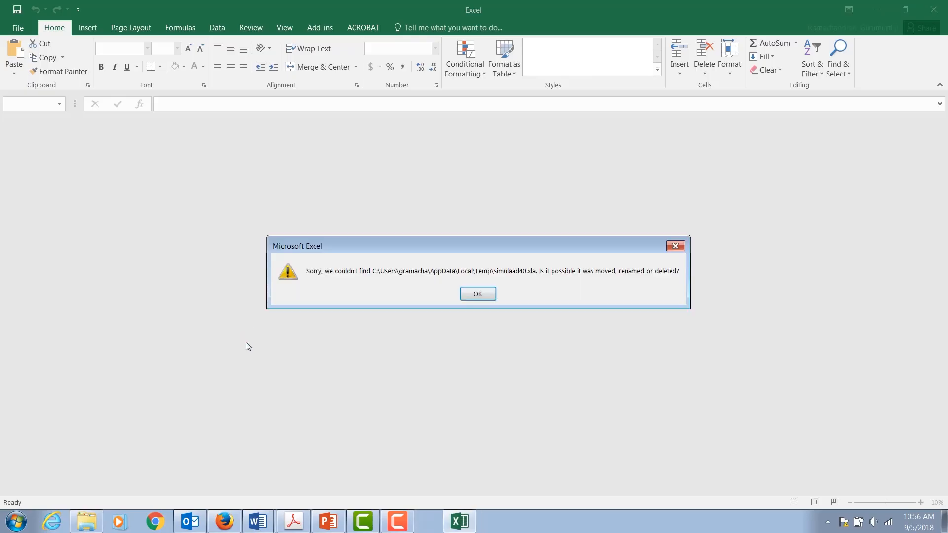
left_click(480, 295)
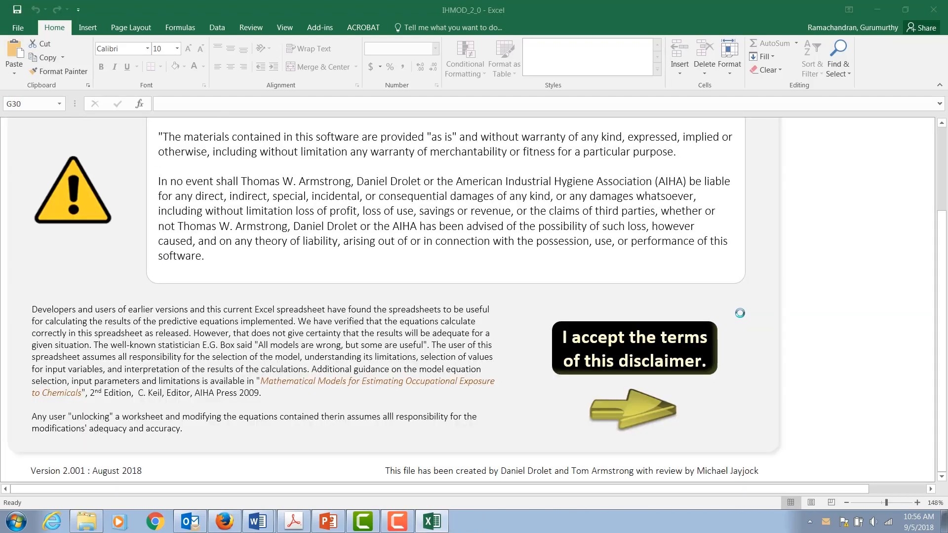
Step: Zoom out on the IH Mod 2.0 disclaimer sheet and accept the terms of the disclaimer
left_click_drag(942, 294, 942, 233)
left_click(847, 502)
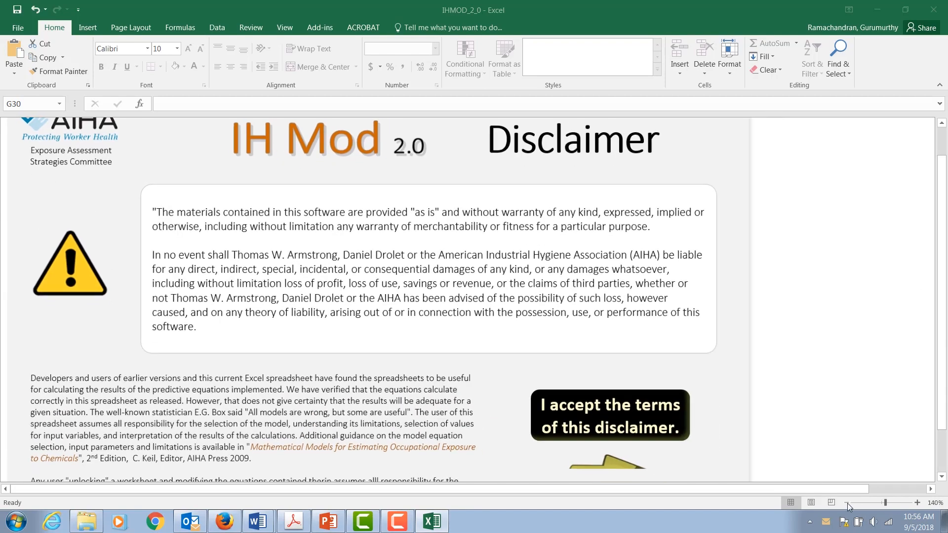
left_click(847, 502)
left_click(847, 503)
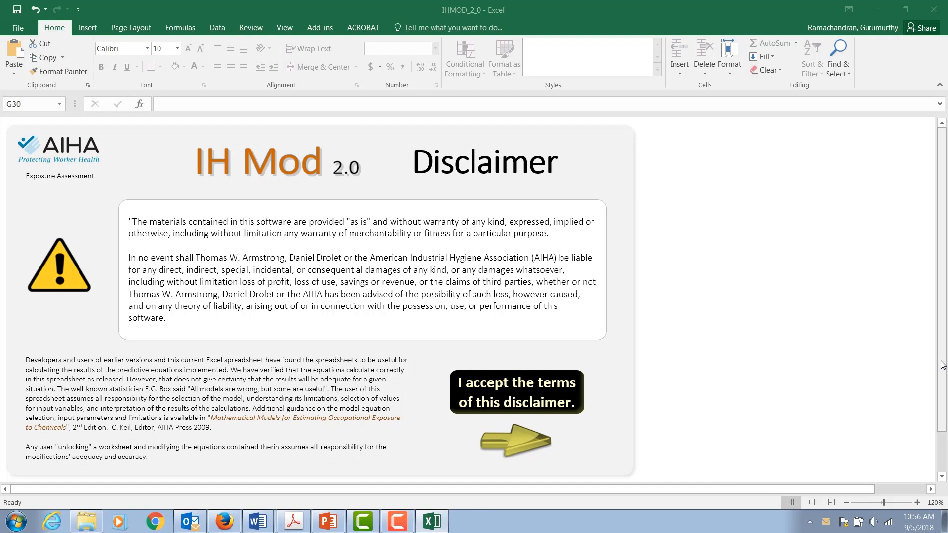
left_click_drag(944, 368, 943, 395)
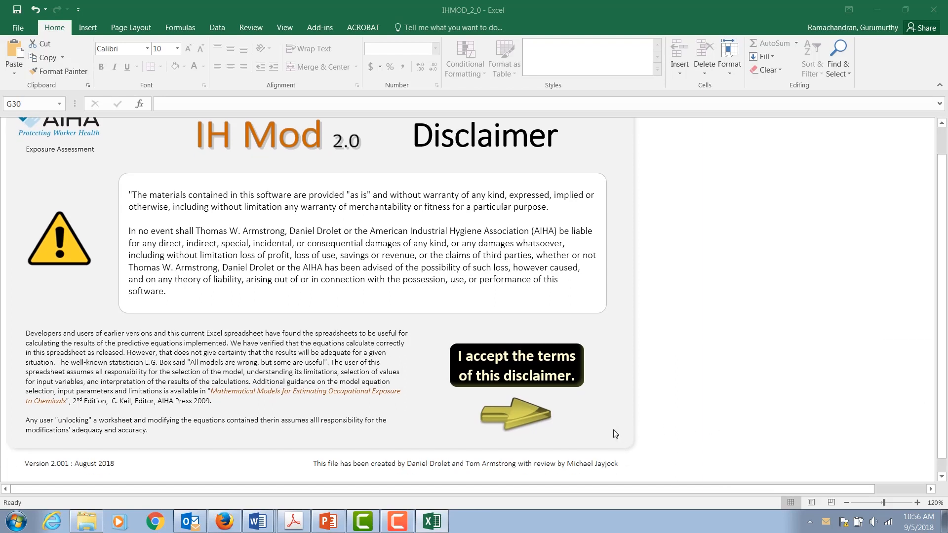
left_click(525, 420)
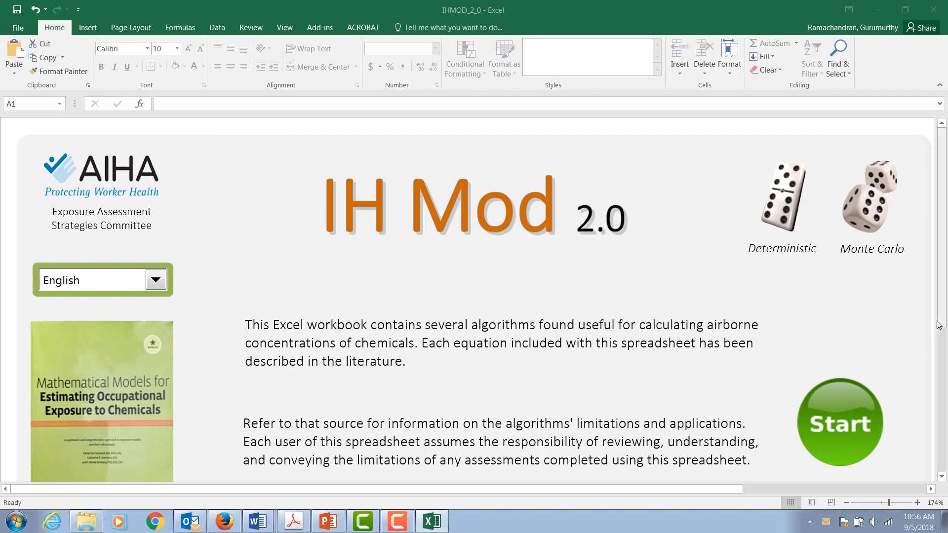
Step: Start IH Mod from its home page
left_click_drag(940, 300, 943, 317)
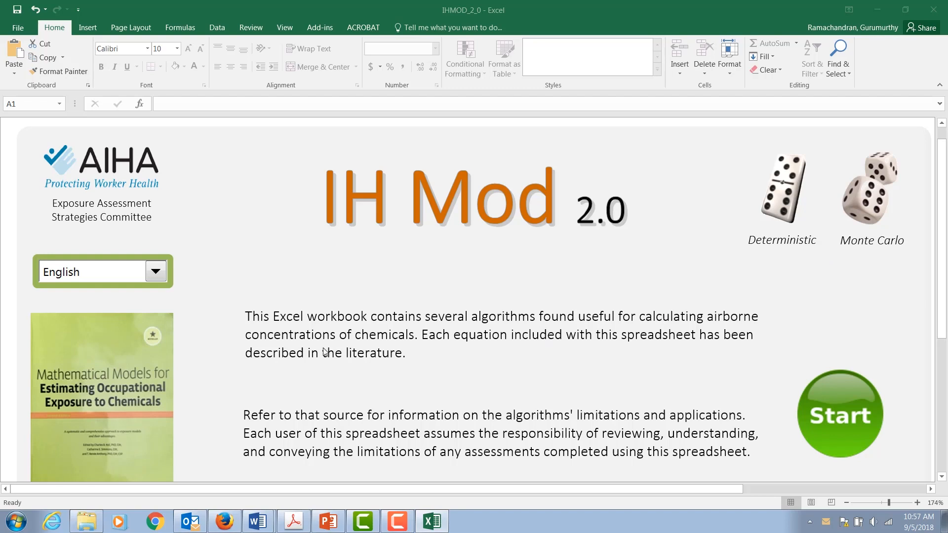
left_click_drag(939, 259, 945, 302)
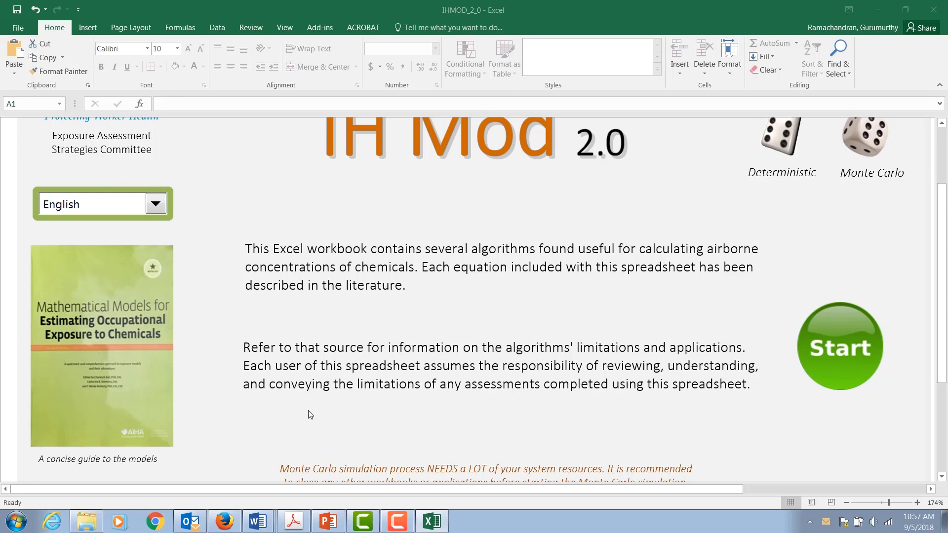
left_click_drag(944, 203, 944, 182)
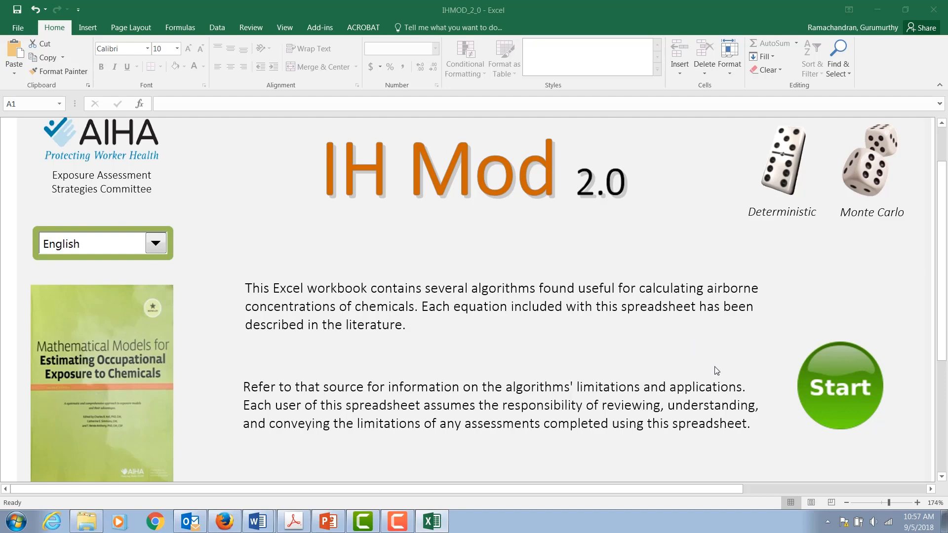
left_click(829, 398)
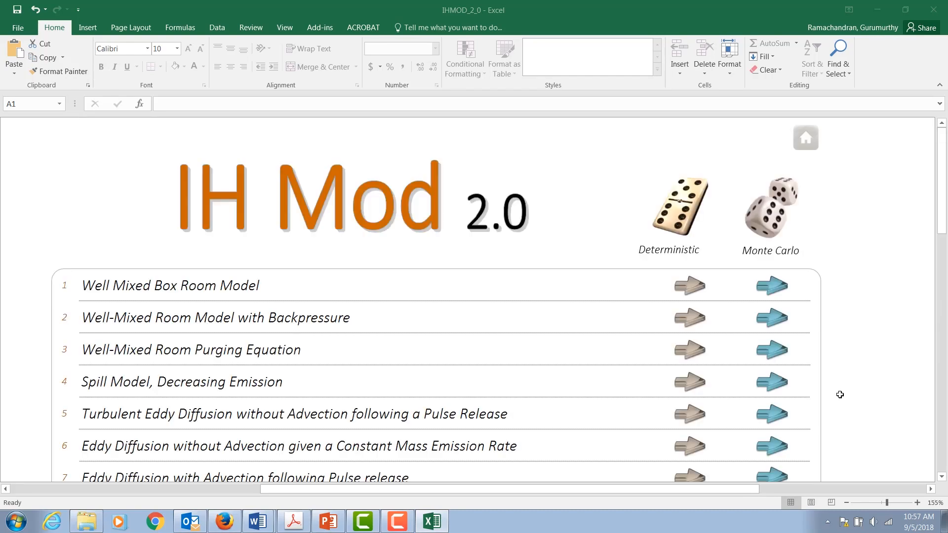
Step: Review the list of available models with their deterministic and Monte Carlo options
left_click_drag(945, 217, 944, 273)
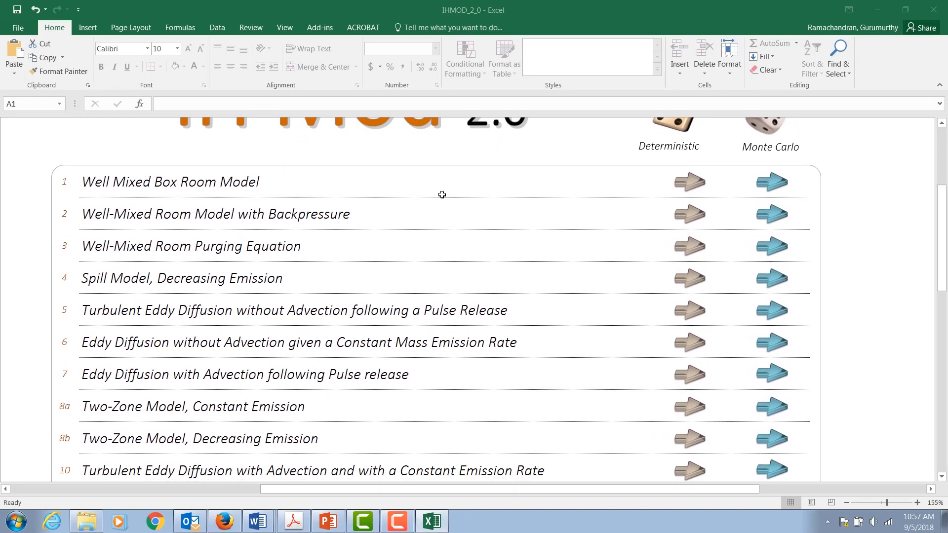
left_click_drag(945, 235, 944, 246)
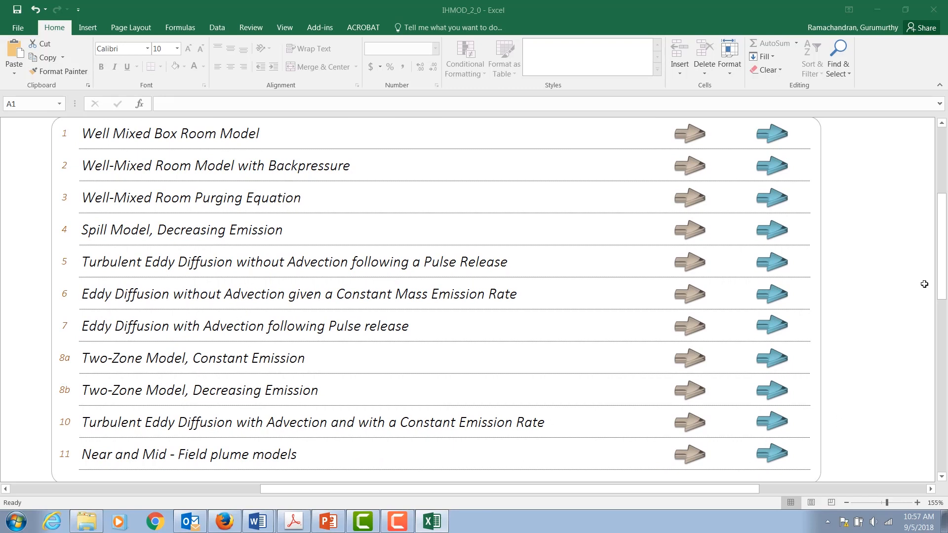
left_click_drag(941, 279, 943, 296)
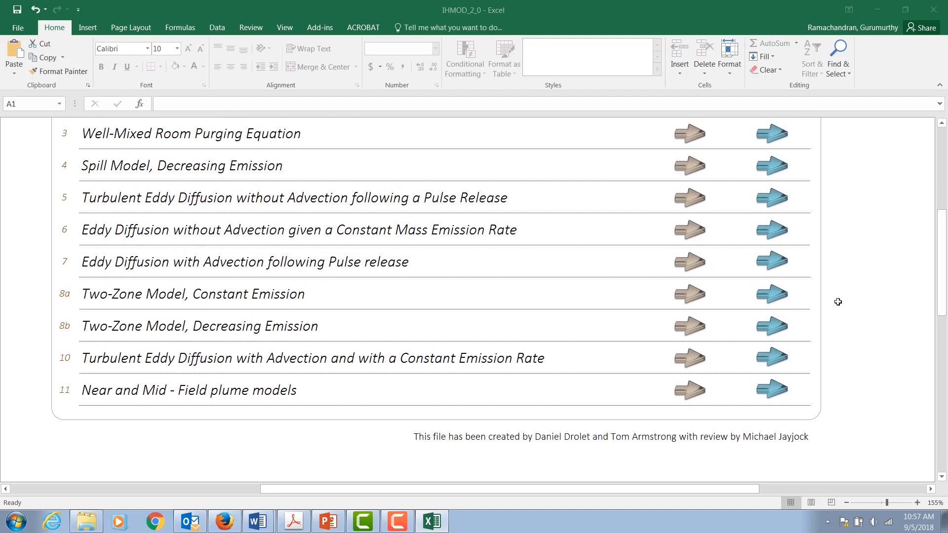
left_click_drag(943, 289, 942, 224)
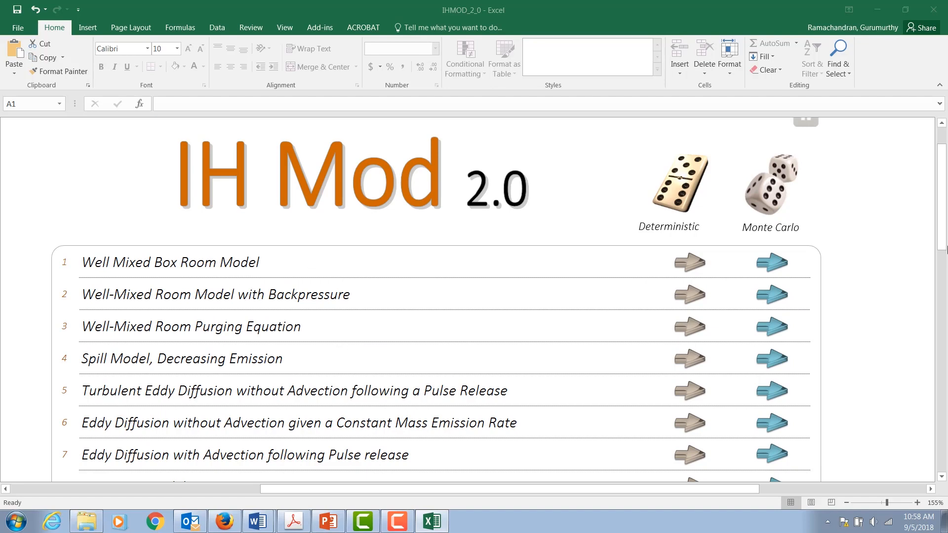
left_click_drag(944, 242, 944, 299)
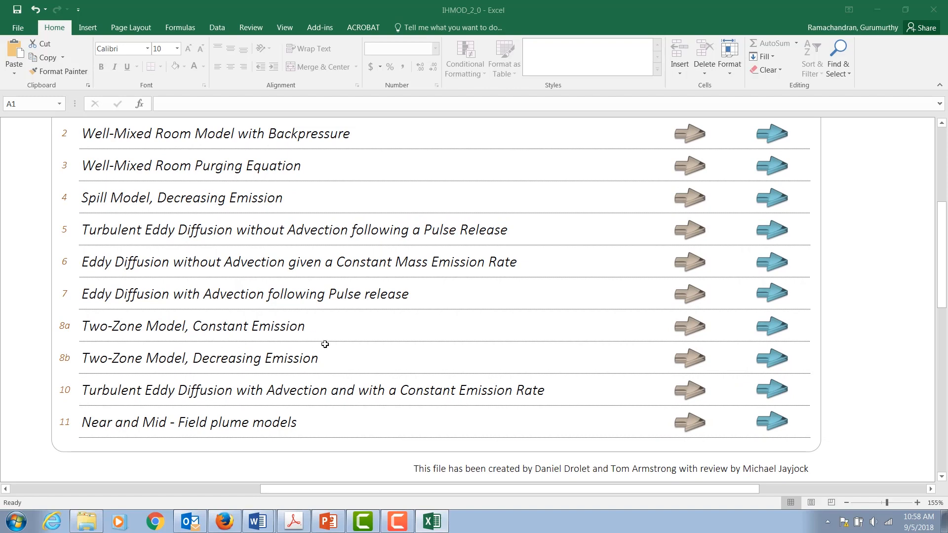
left_click_drag(942, 283, 941, 215)
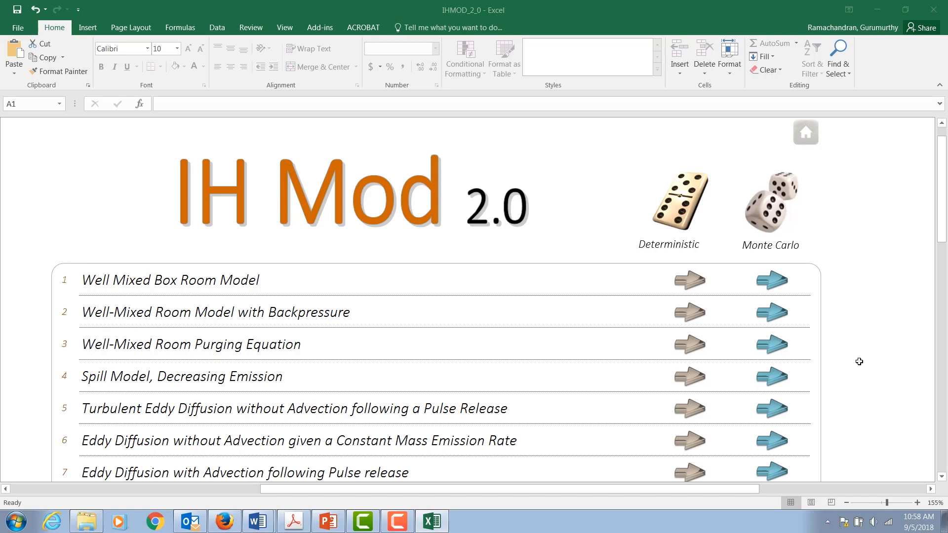
Step: Open the deterministic version of the Well Mixed Box Room Model
left_click(695, 283)
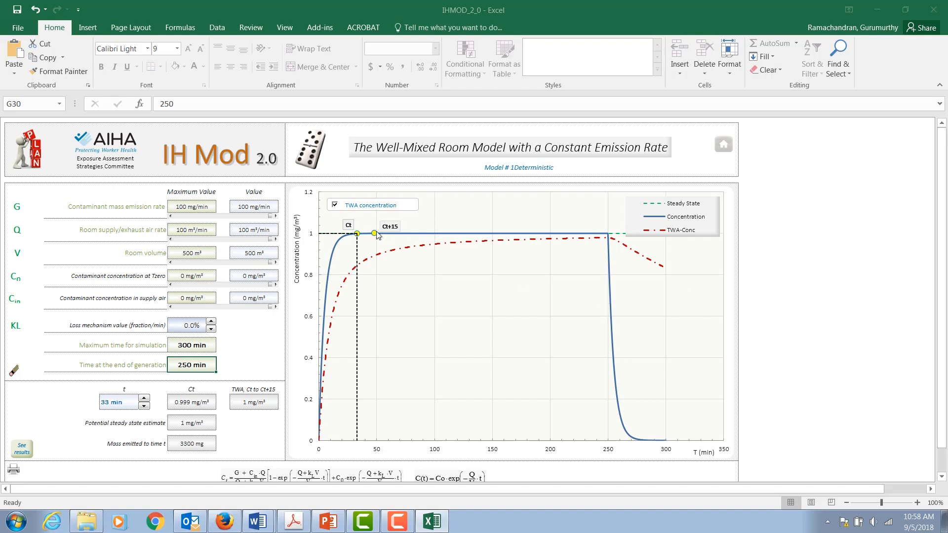
mouse_move(378, 235)
Step: Examine each input parameter cell of the well-mixed room model, from emission rate to time at end of generation
left_click(193, 207)
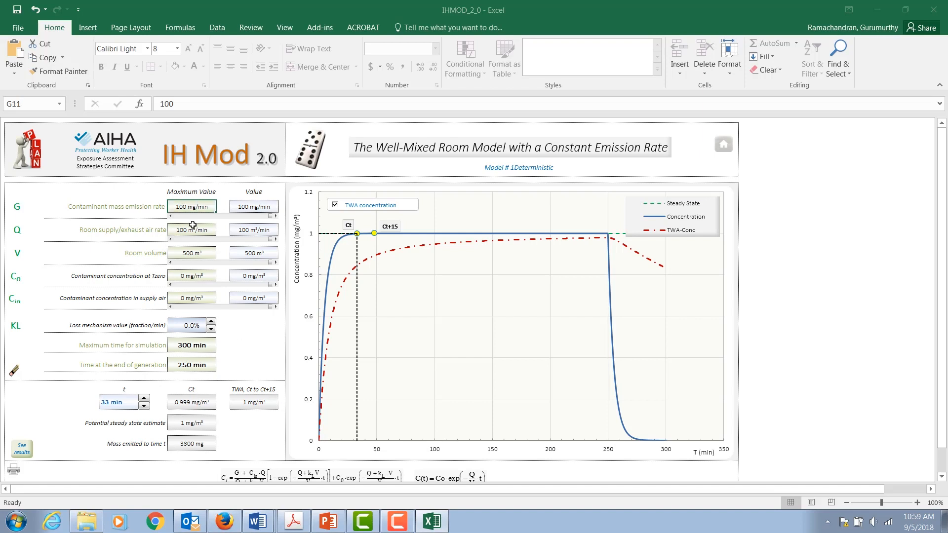
left_click(191, 231)
left_click(191, 253)
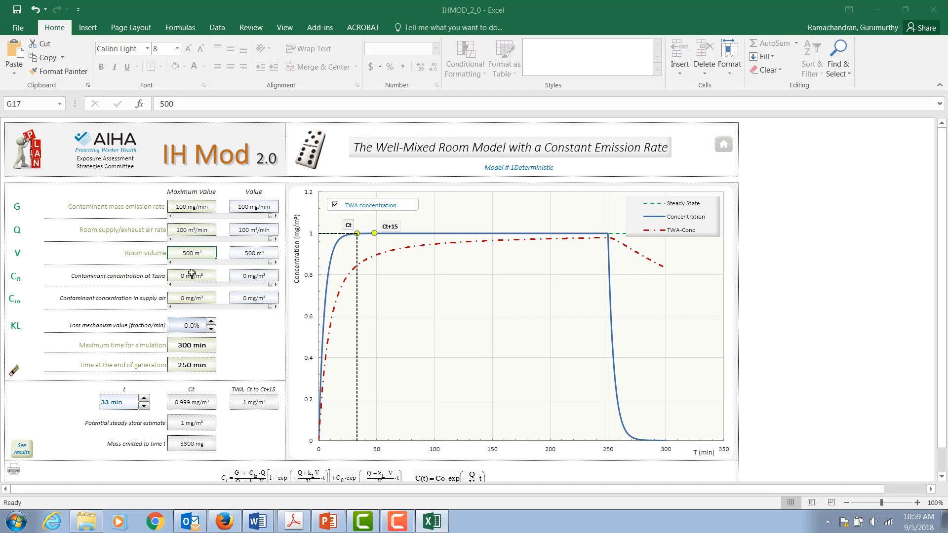
left_click(191, 275)
left_click(191, 299)
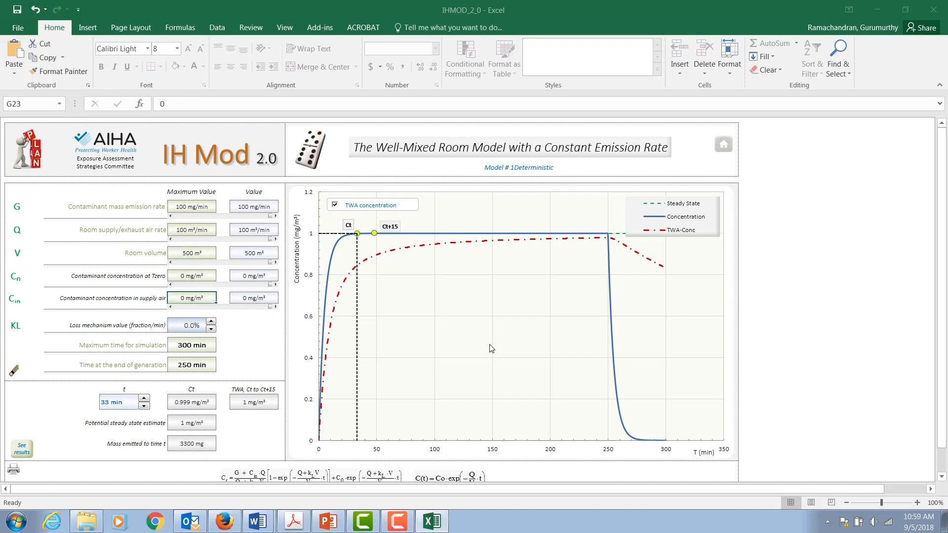
left_click_drag(943, 241, 943, 249)
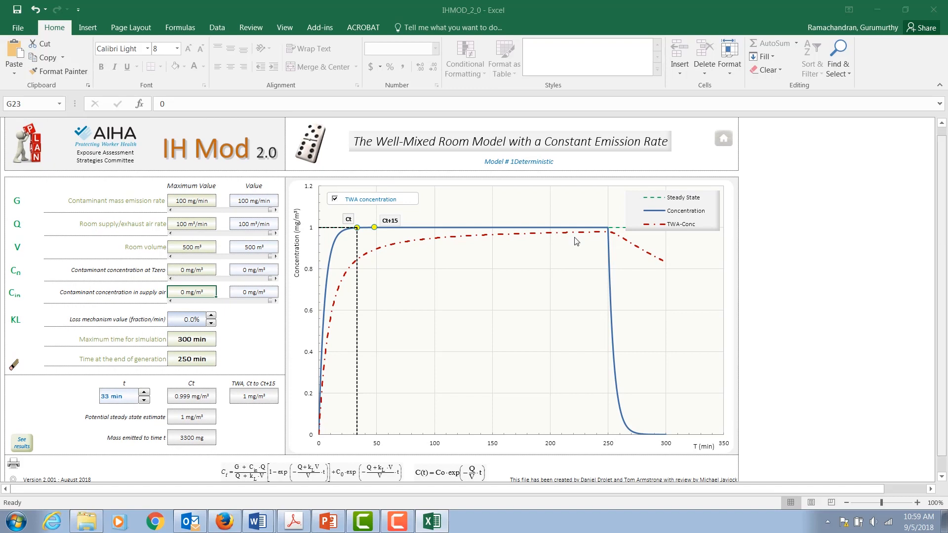
left_click(183, 203)
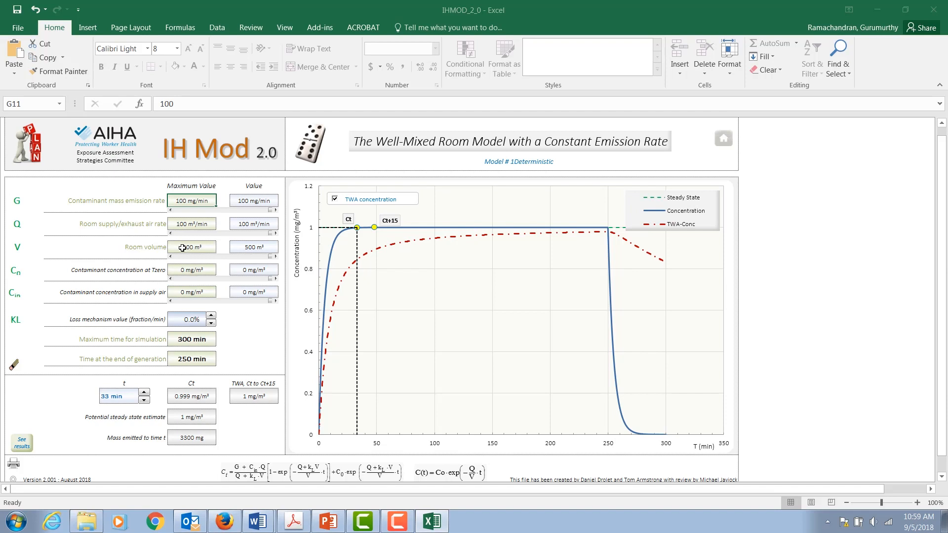
left_click(196, 226)
left_click(195, 246)
left_click_drag(947, 253, 946, 247)
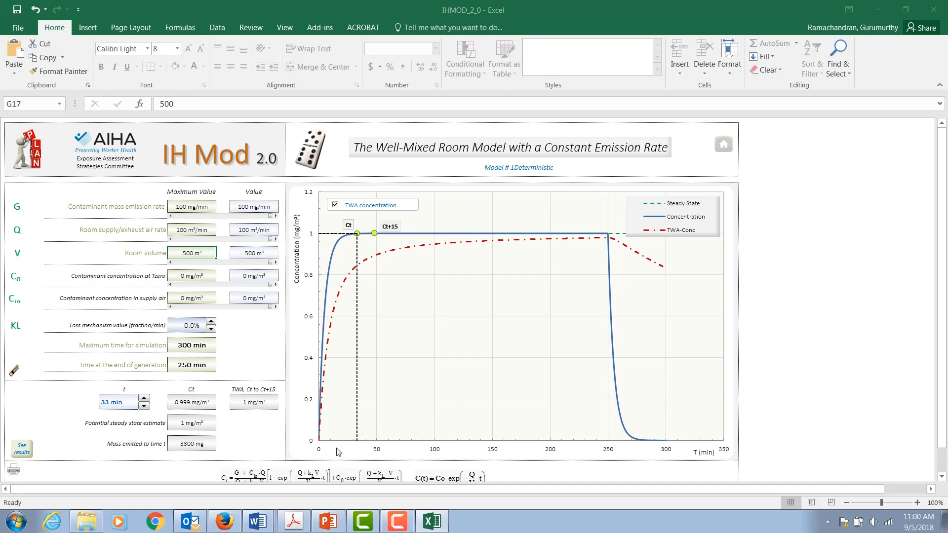
left_click_drag(941, 335, 941, 345)
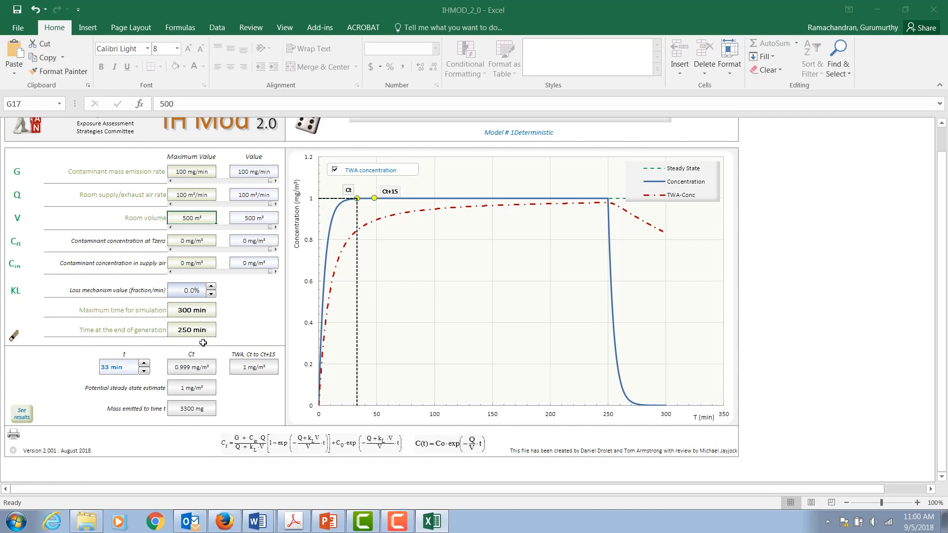
left_click(194, 310)
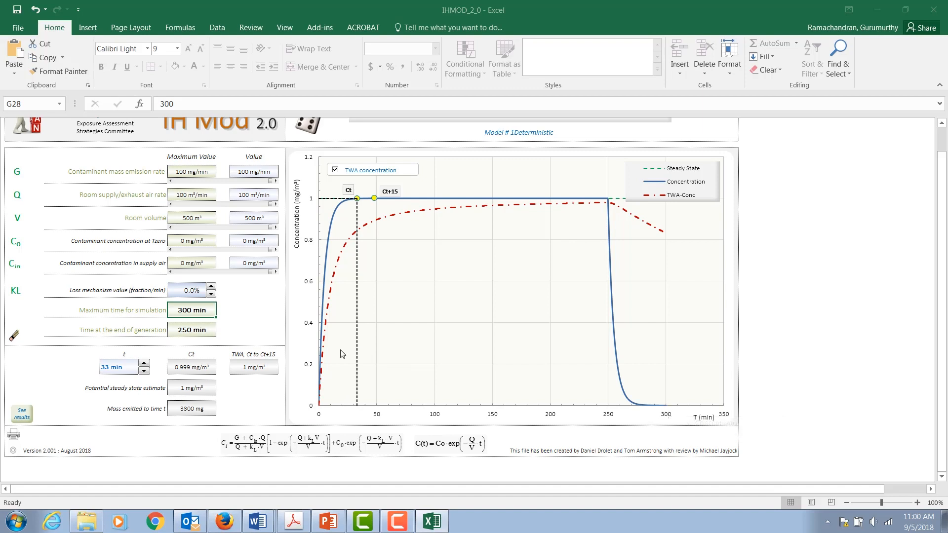
left_click(192, 331)
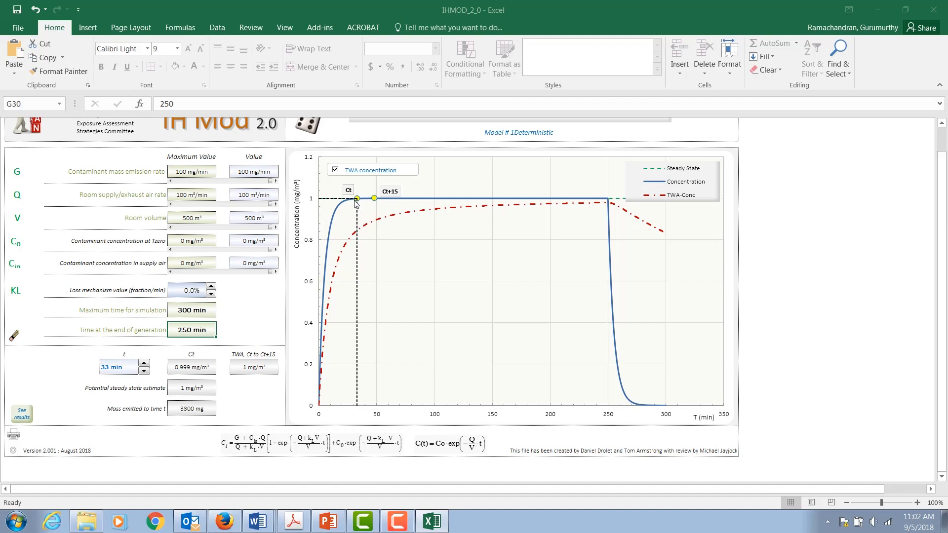
Step: Step the evaluation time t with its spinner, first down and then up to 57 min
left_click(144, 371)
left_click(144, 371)
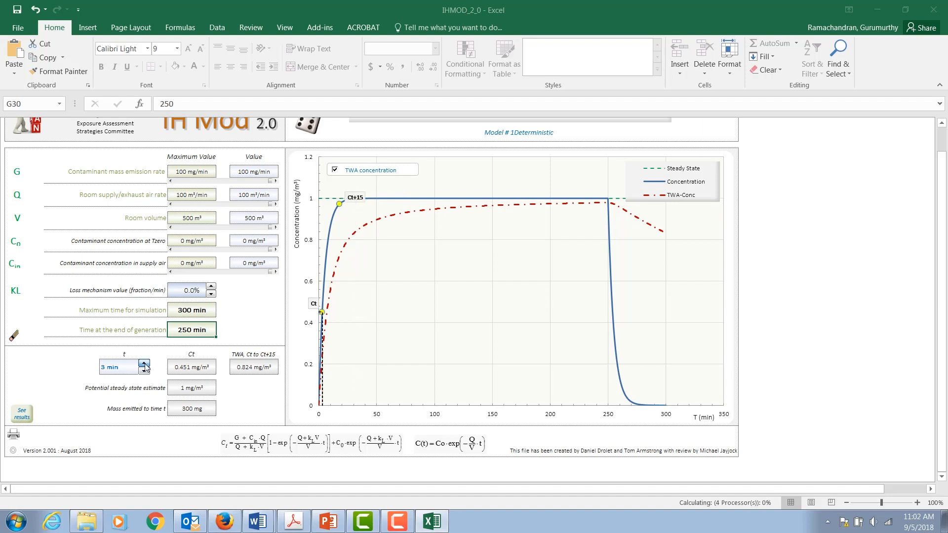
left_click(144, 364)
left_click(144, 365)
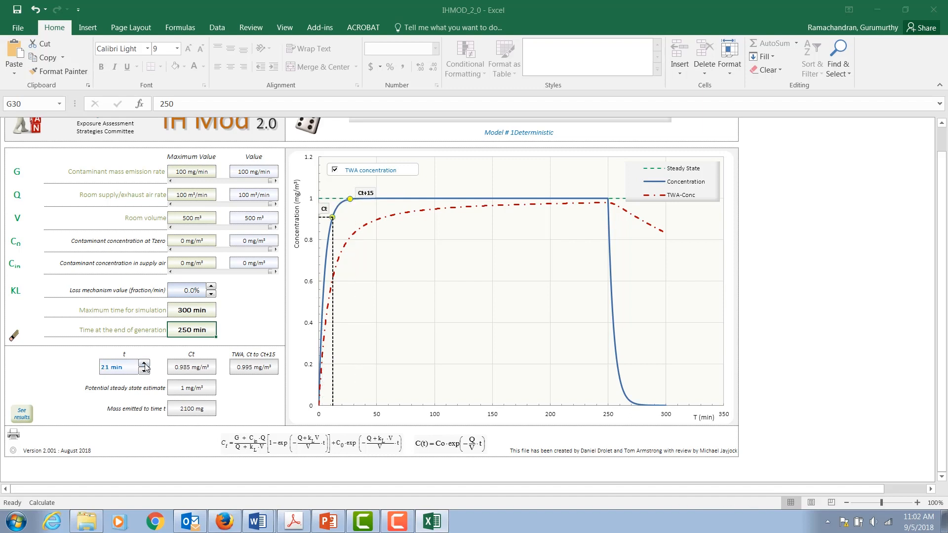
left_click(144, 364)
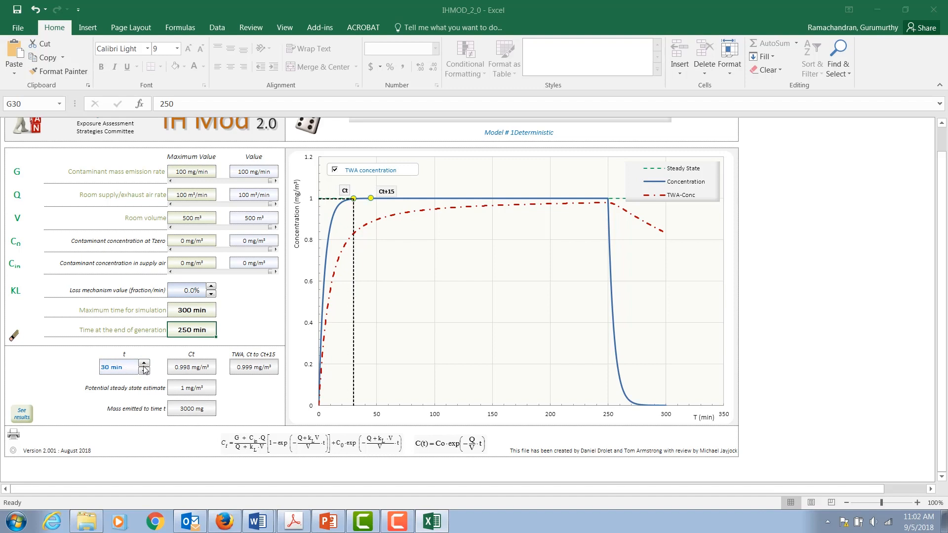
left_click(144, 364)
left_click(144, 365)
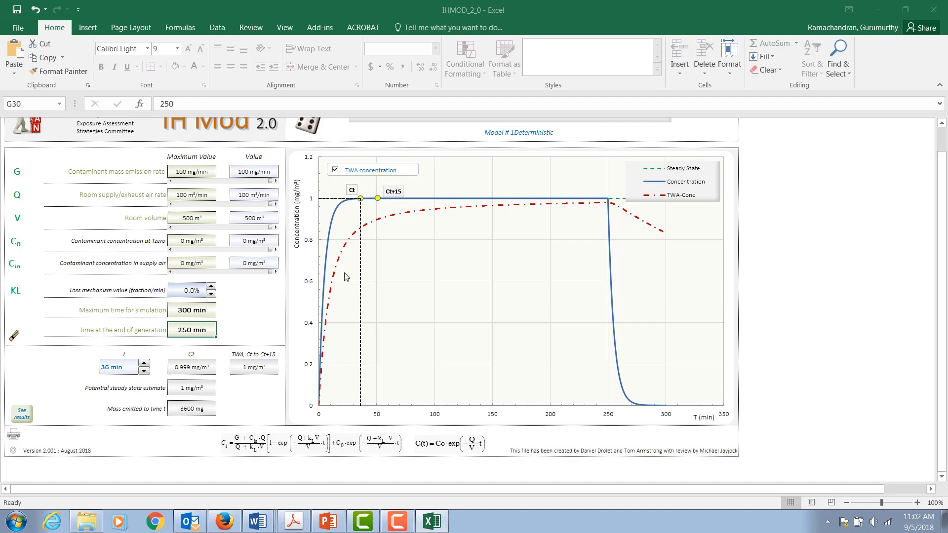
mouse_move(360, 204)
left_click(144, 366)
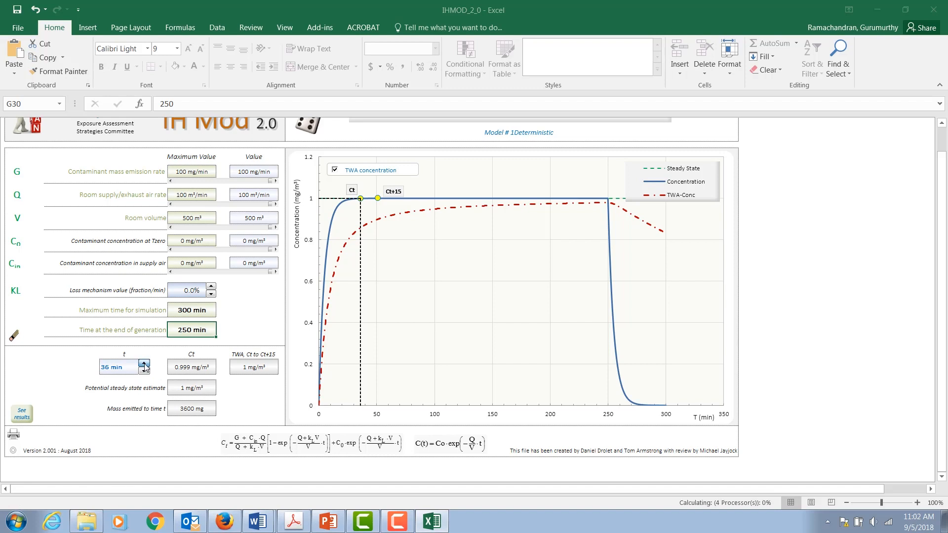
left_click(144, 366)
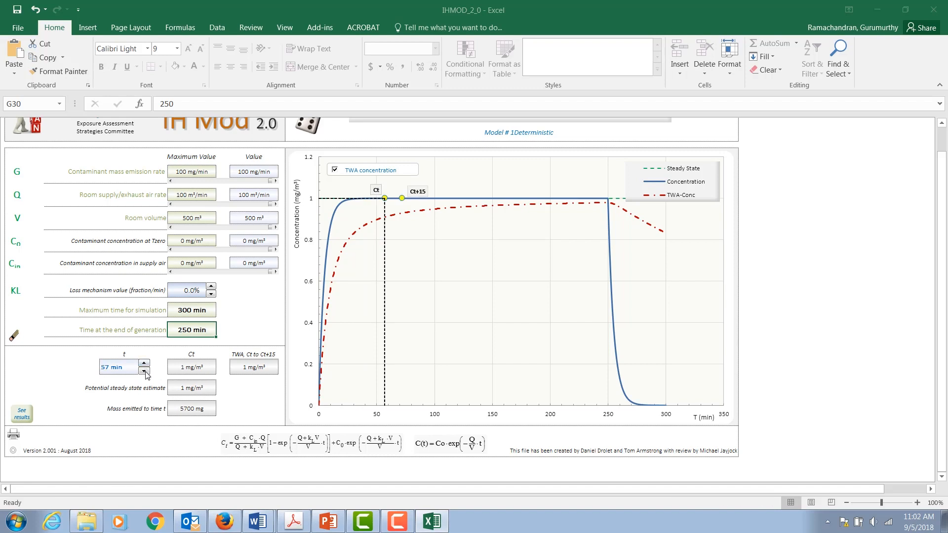
Step: Step the evaluation time t down to 3 min
left_click(144, 371)
left_click(144, 371)
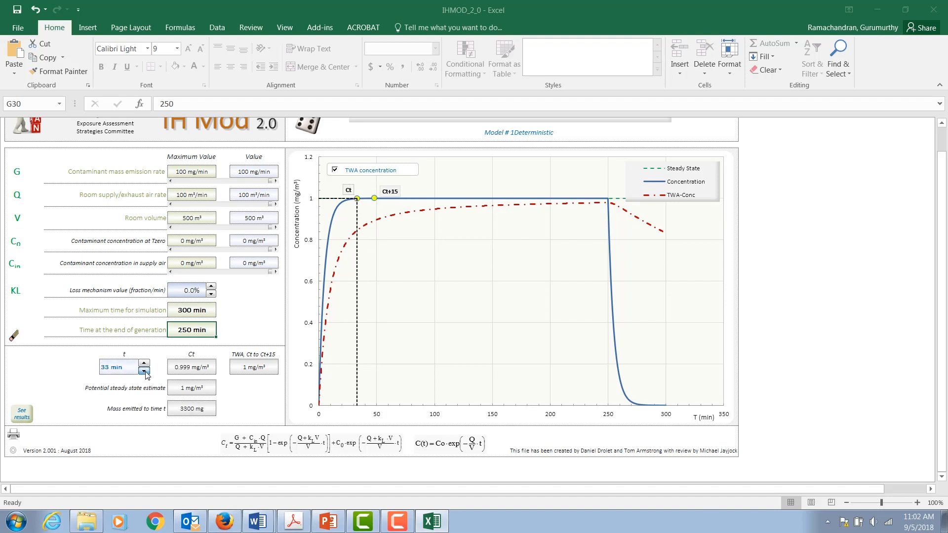
left_click(144, 371)
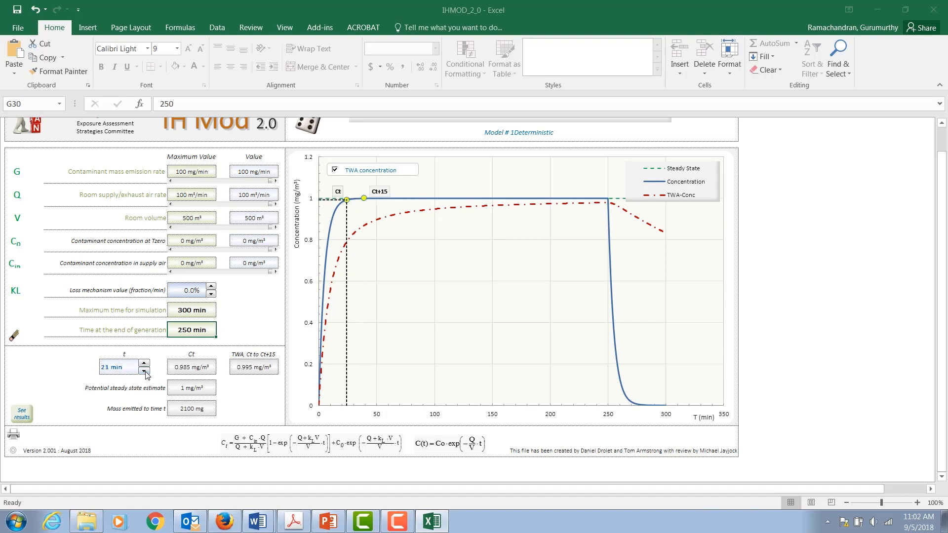
left_click(144, 371)
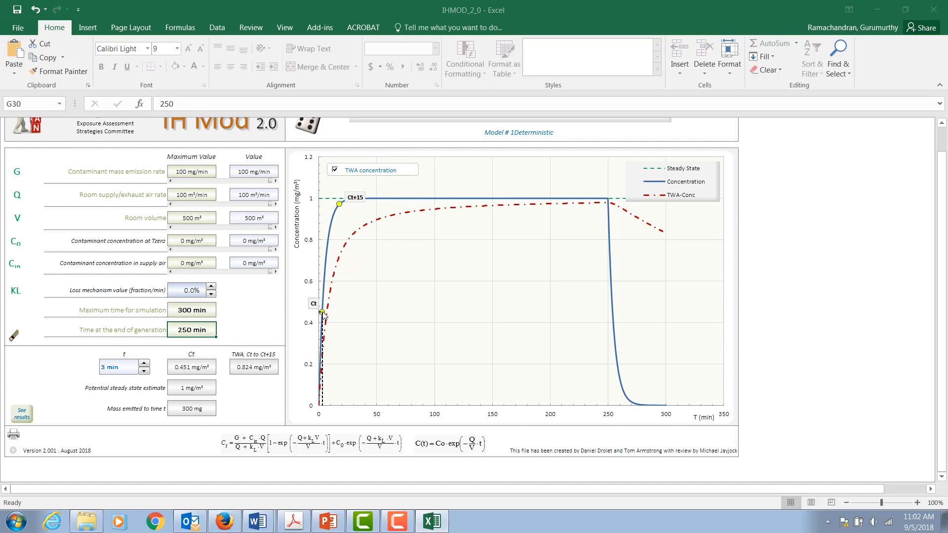
Step: Set the maximum contaminant mass emission rate to 200 mg/min
mouse_move(324, 316)
left_click_drag(941, 342, 941, 314)
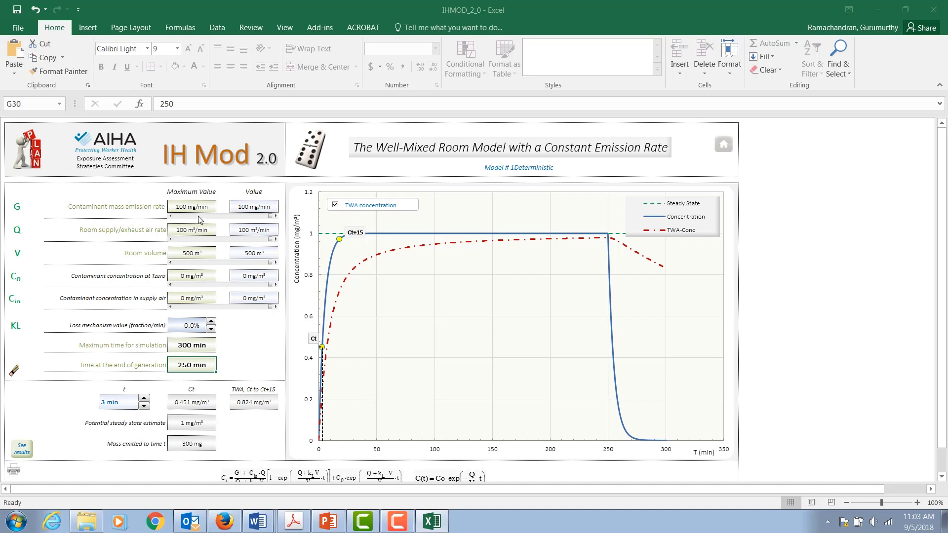
left_click(192, 207)
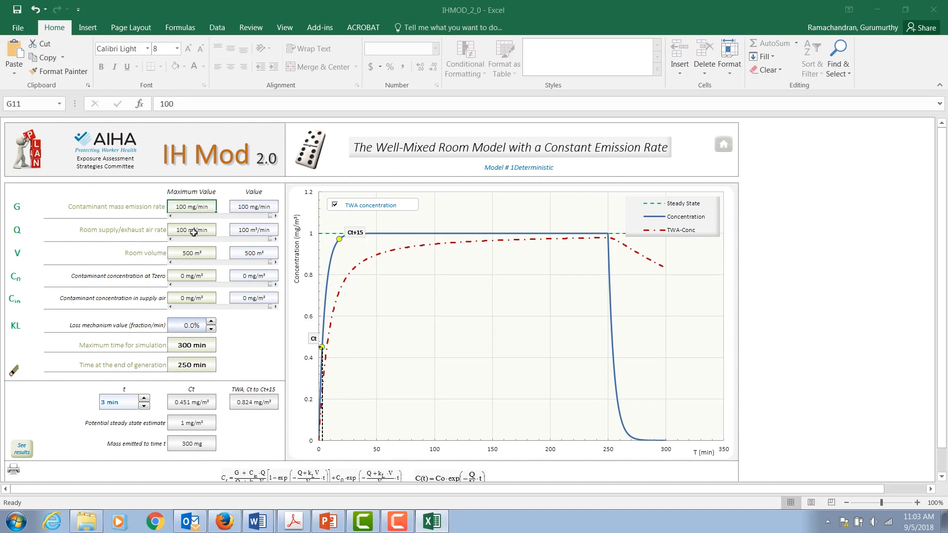
type("200")
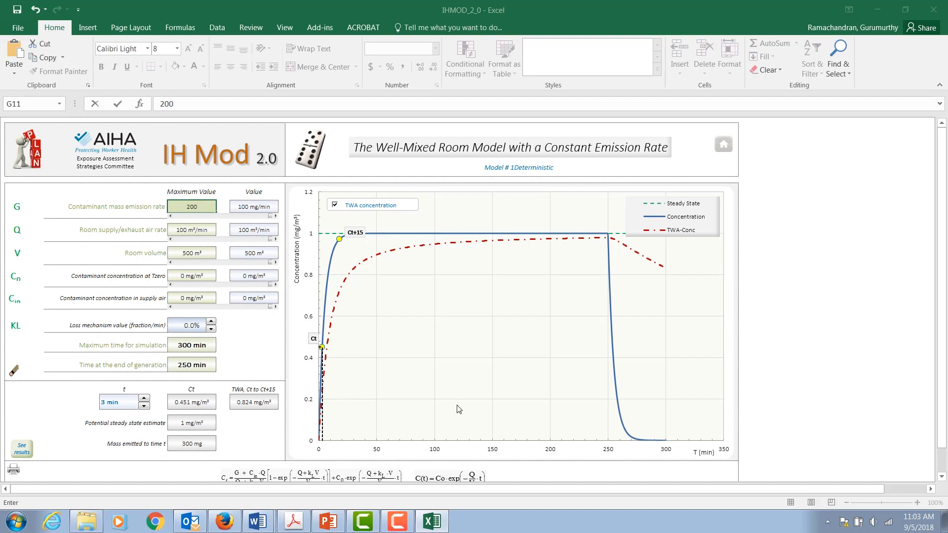
key("Return")
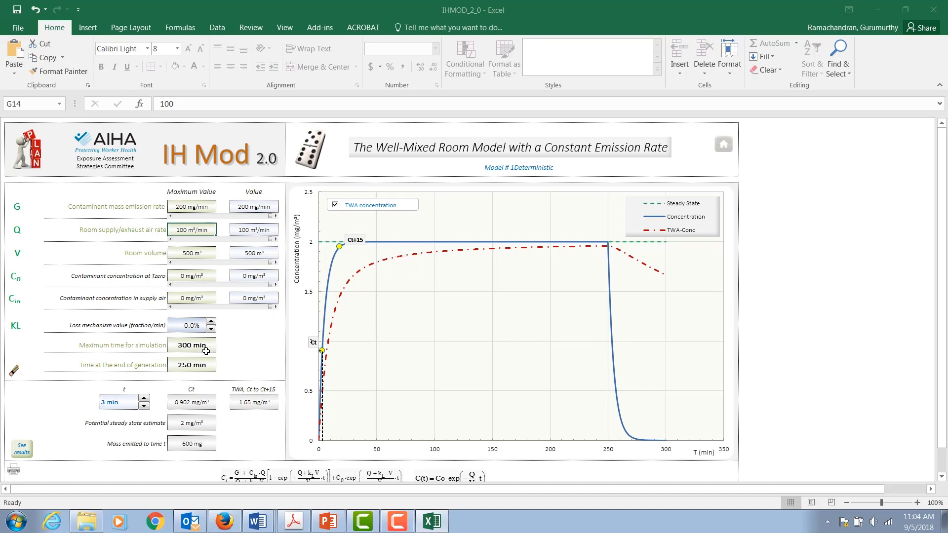
Step: Step the loss mechanism value up to 5.5% and then back down to 1.0%
left_click(211, 322)
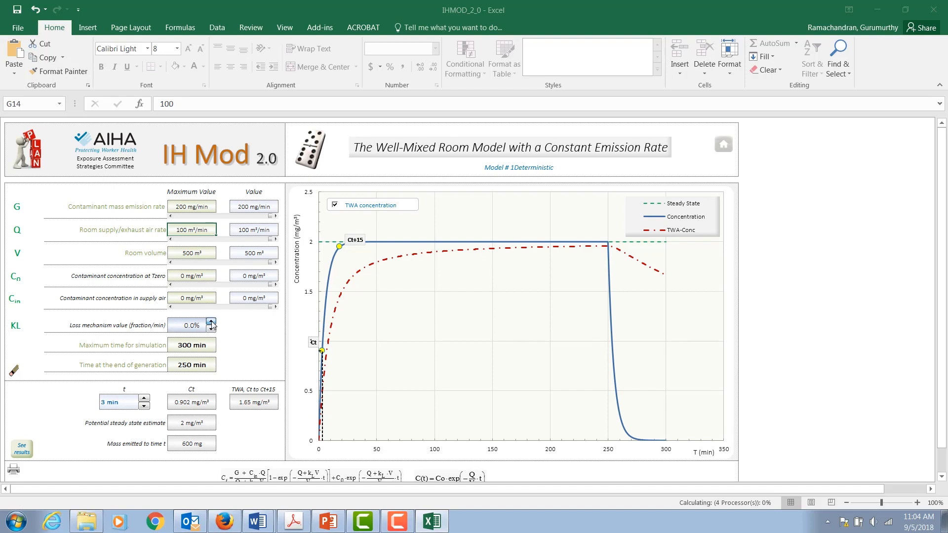
left_click(211, 322)
left_click(212, 322)
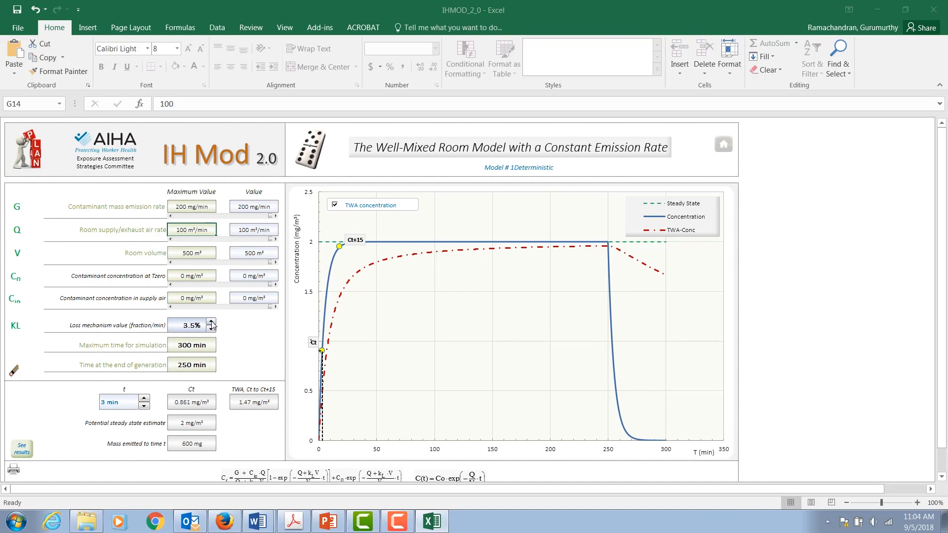
left_click(211, 321)
left_click(211, 322)
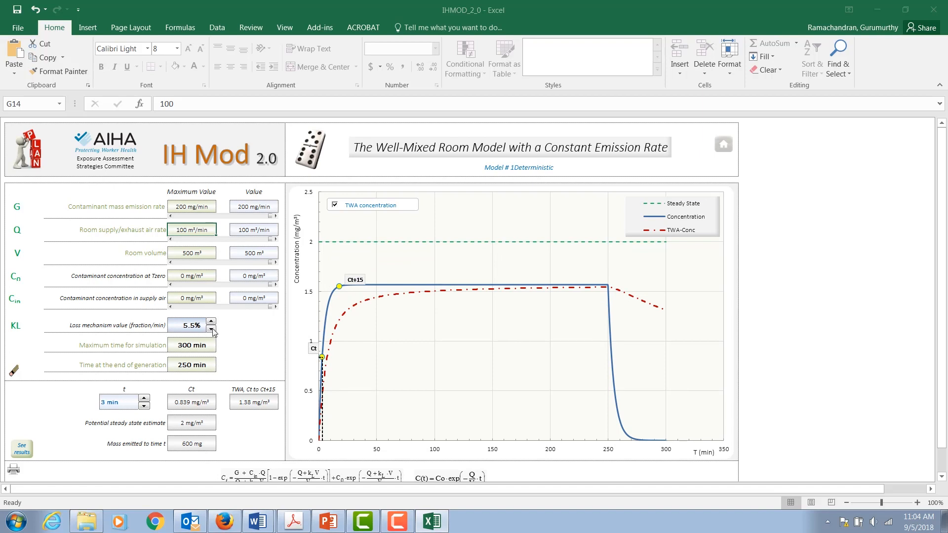
left_click(211, 329)
left_click(212, 330)
left_click(212, 330)
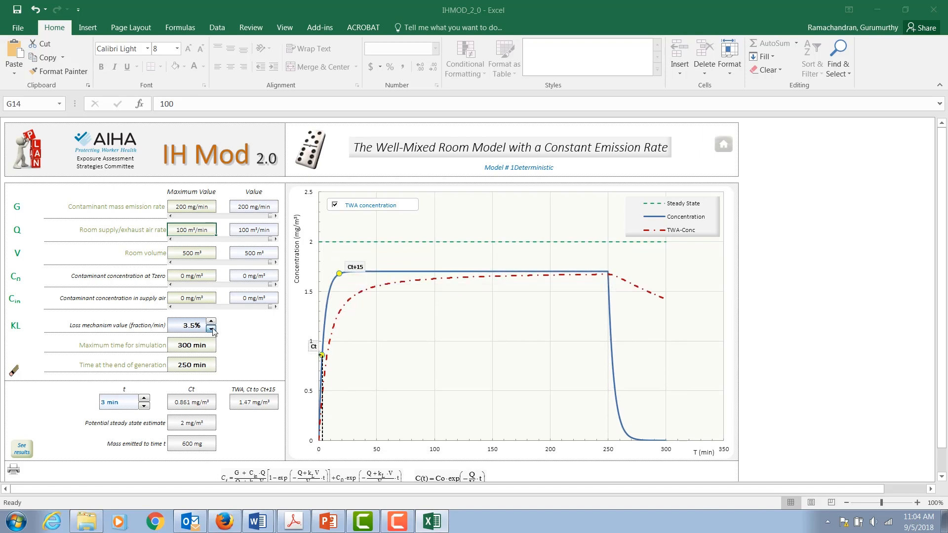
left_click(212, 329)
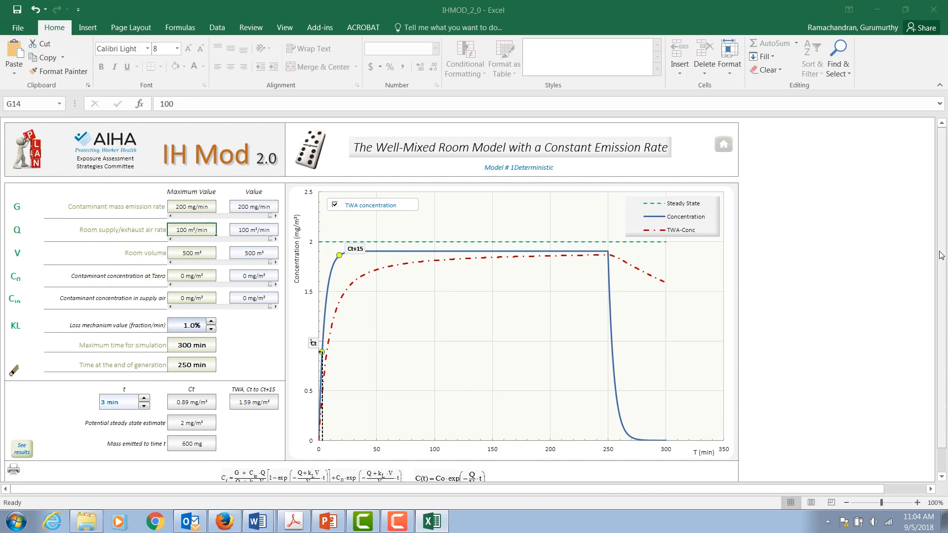
Step: Return to the home page and open the deterministic Two-Zone Model, Constant Emission from the model list
left_click_drag(941, 255, 943, 192)
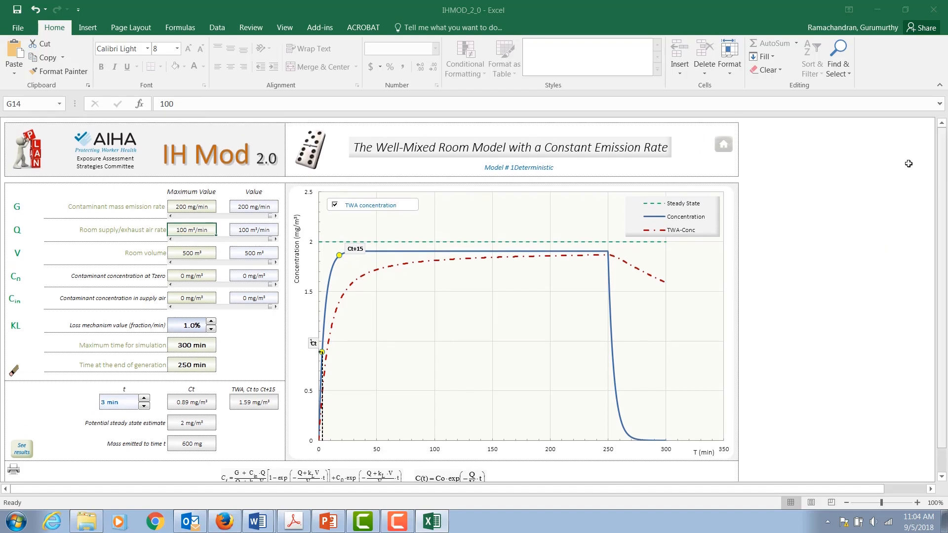
left_click(726, 147)
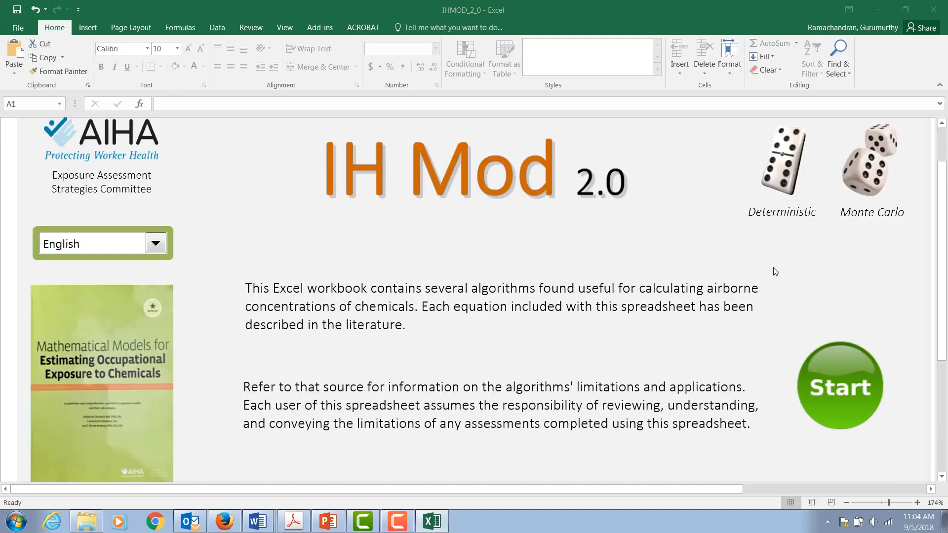
left_click(826, 381)
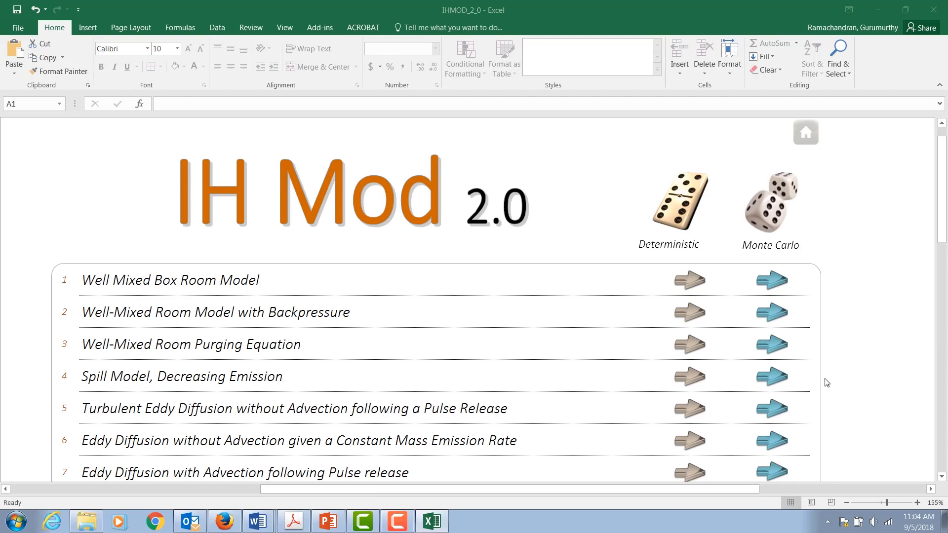
left_click_drag(943, 221, 942, 283)
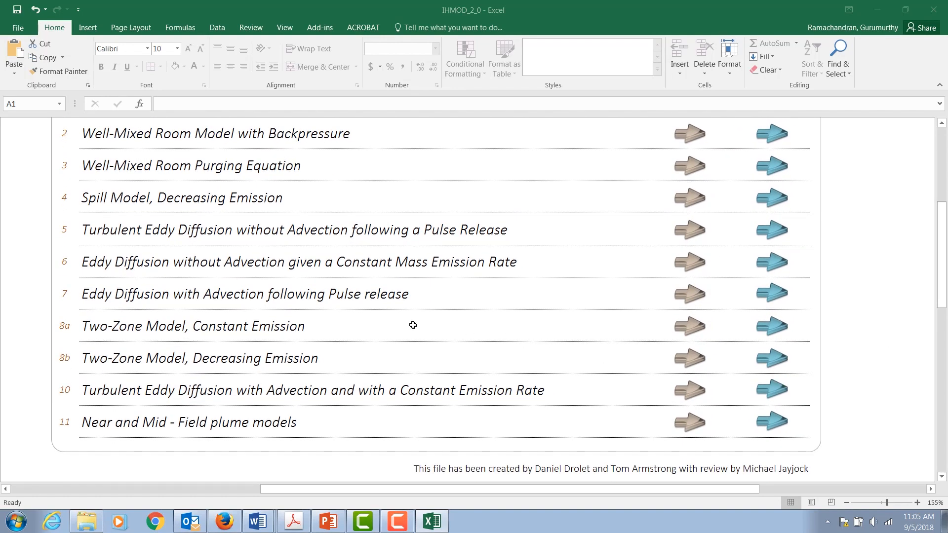
left_click(693, 328)
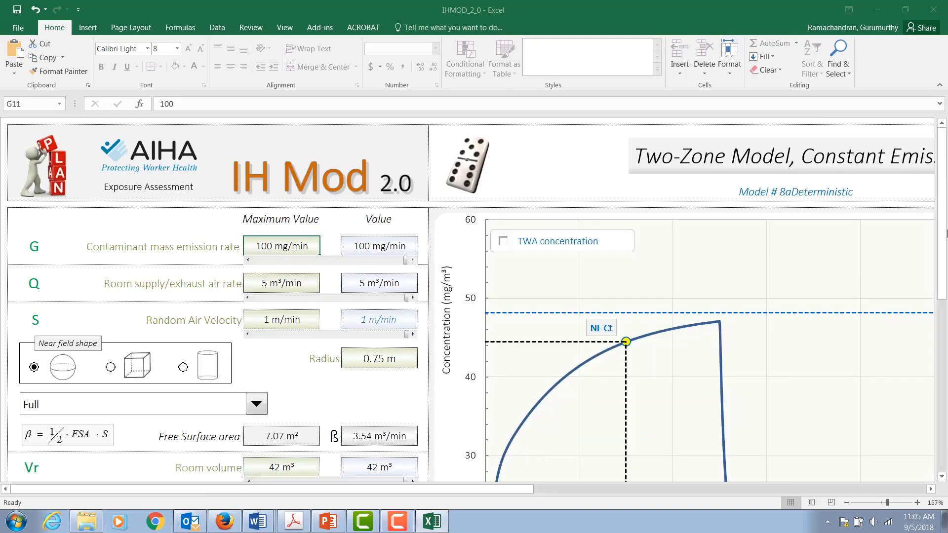
Step: Examine the two-zone model's input parameters and its near-field and far-field concentration chart
scroll(944, 229, "down", 3)
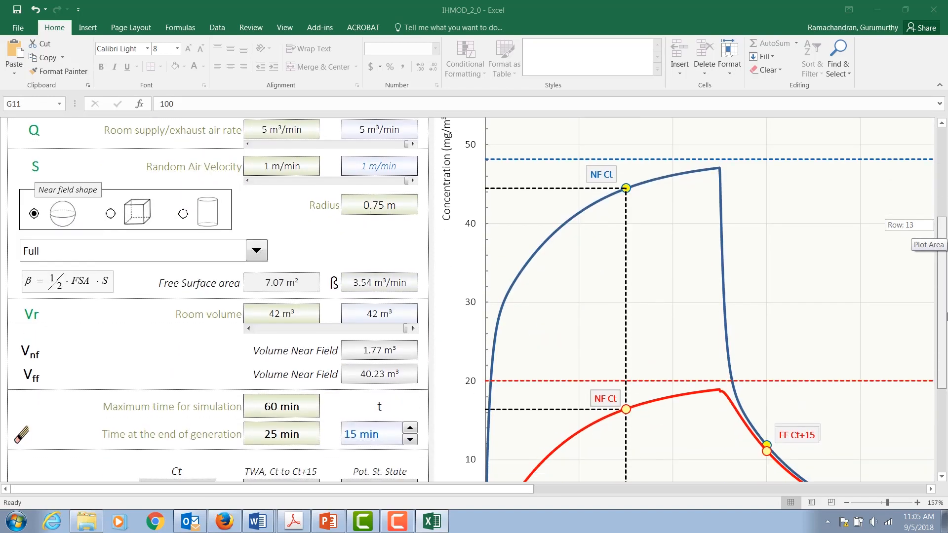
left_click(846, 503)
left_click(846, 502)
left_click(846, 502)
left_click(846, 503)
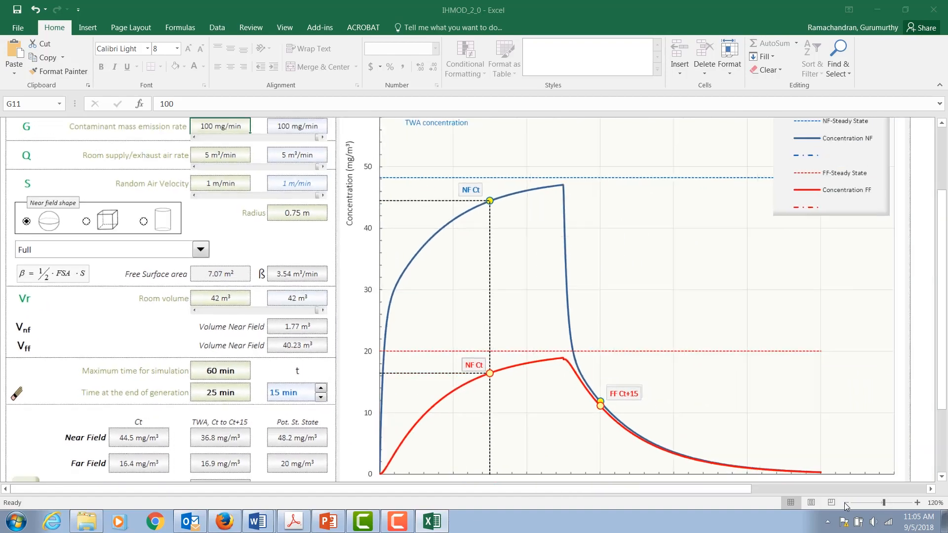
left_click(846, 502)
left_click(845, 503)
left_click(845, 502)
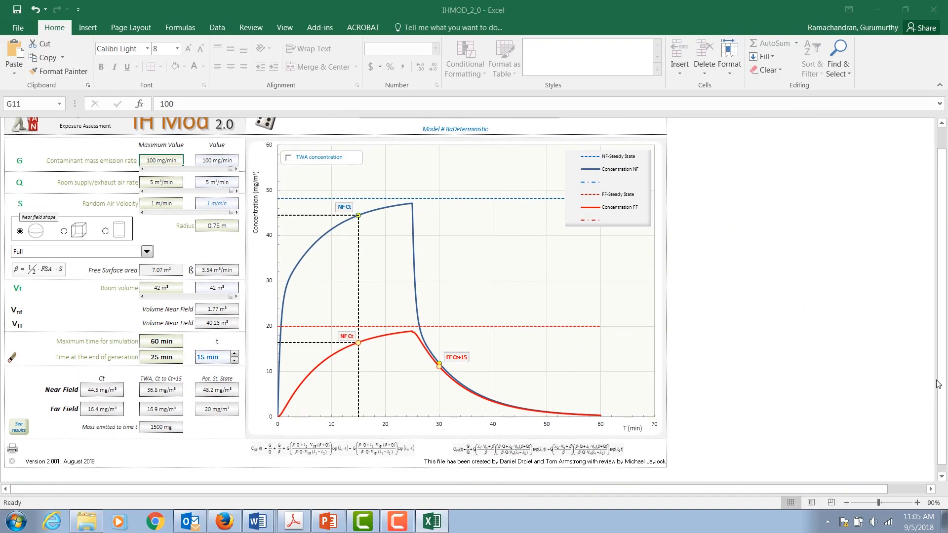
left_click(916, 502)
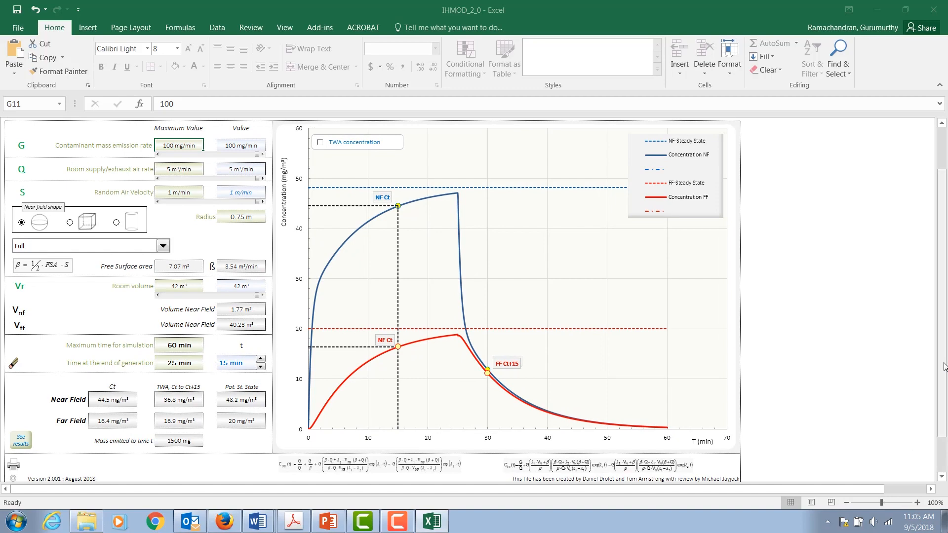
left_click_drag(940, 364, 939, 299)
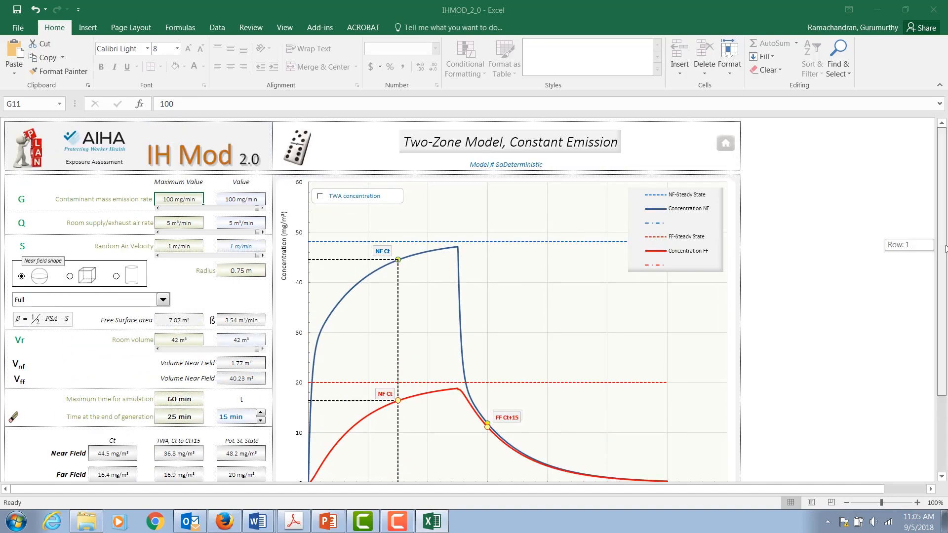
scroll(879, 300, "down", 1)
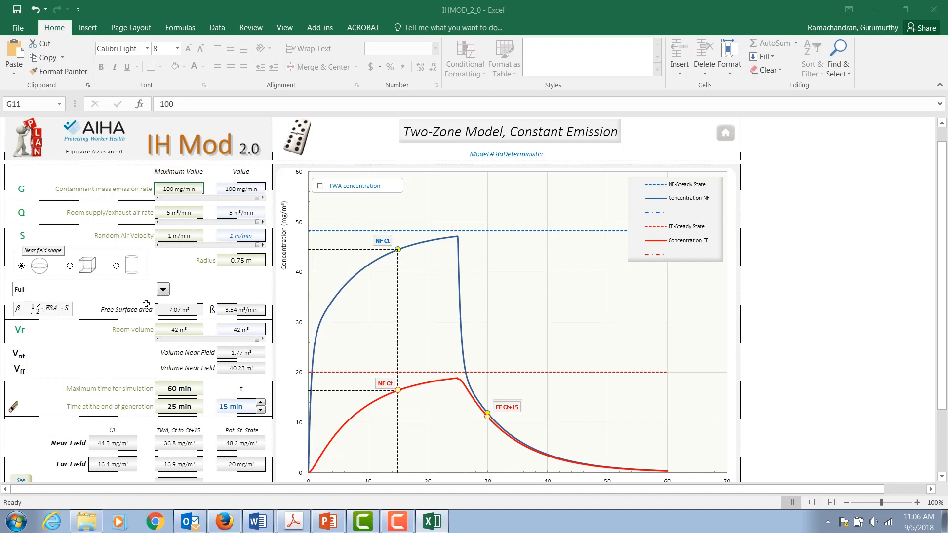
Step: Change the near-field shape option from Full to ½ Sphere
left_click(163, 290)
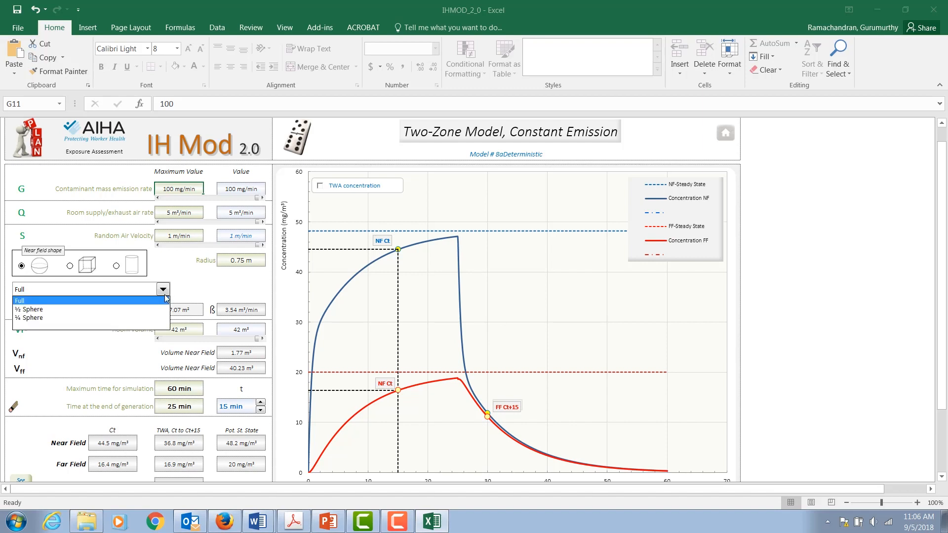
left_click(166, 299)
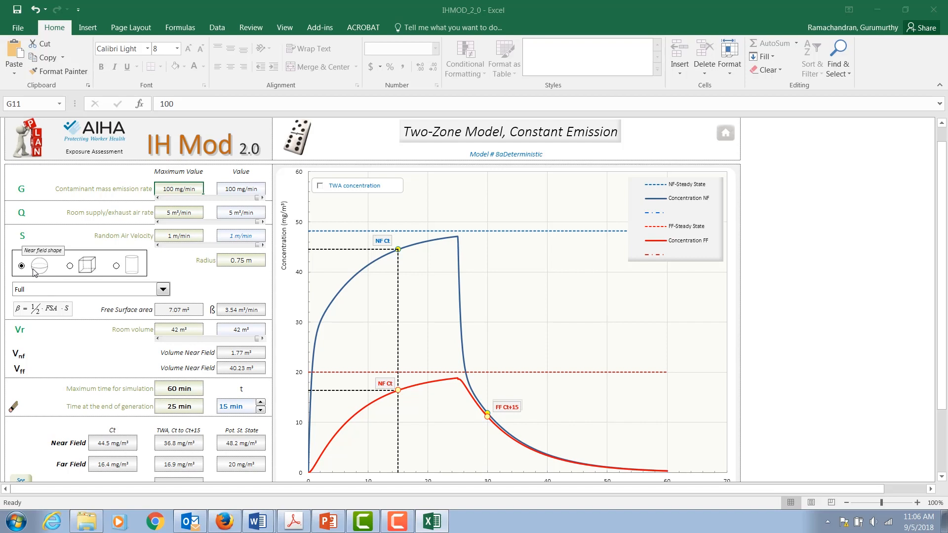
left_click(163, 294)
left_click(127, 310)
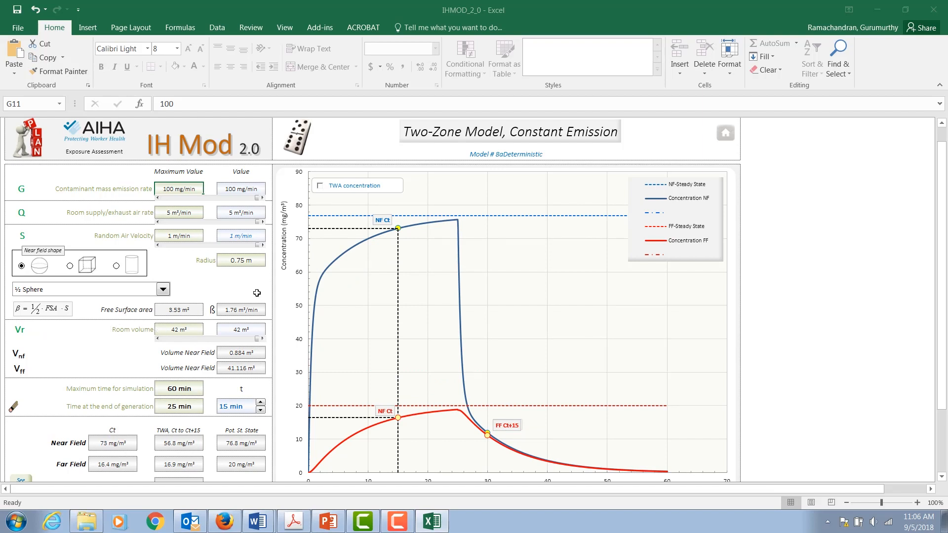
Step: Set the maximum time for simulation to 350 min
left_click(241, 263)
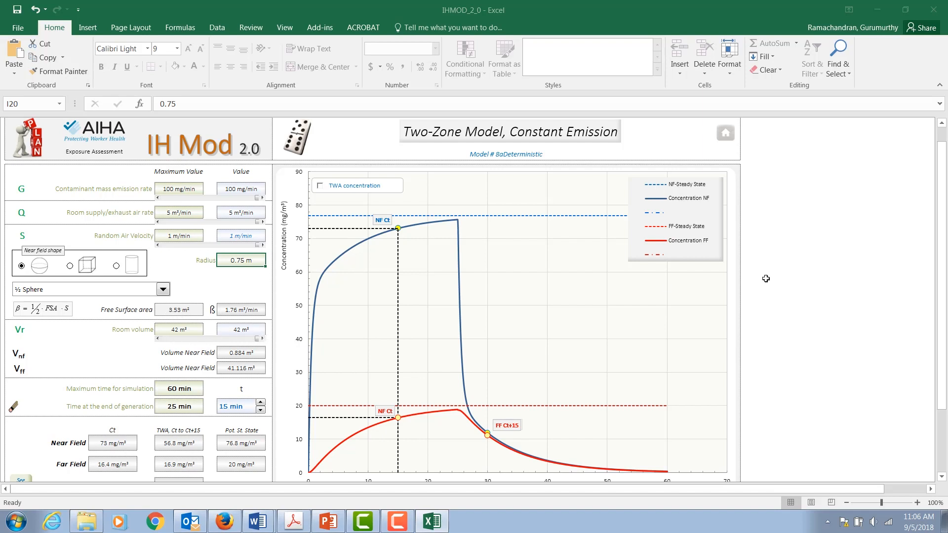
left_click_drag(945, 317, 943, 340)
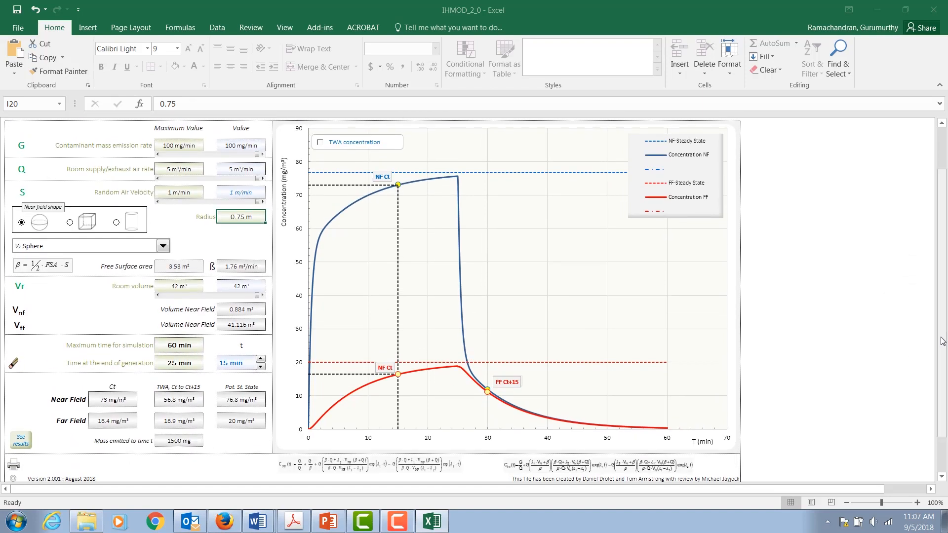
left_click(185, 346)
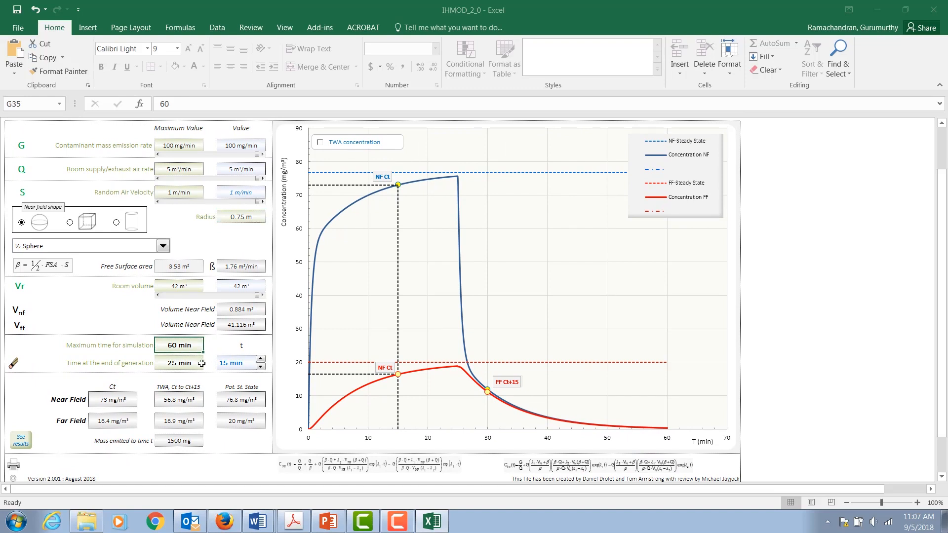
type("350")
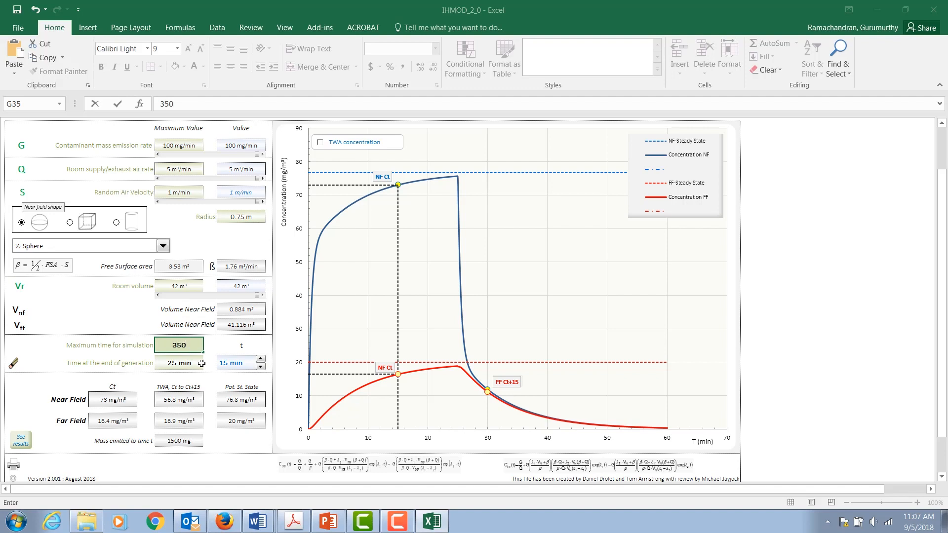
key("Return")
Step: Set the maximum time for simulation to 300 min and the time at the end of generation to 200 min
left_click(180, 346)
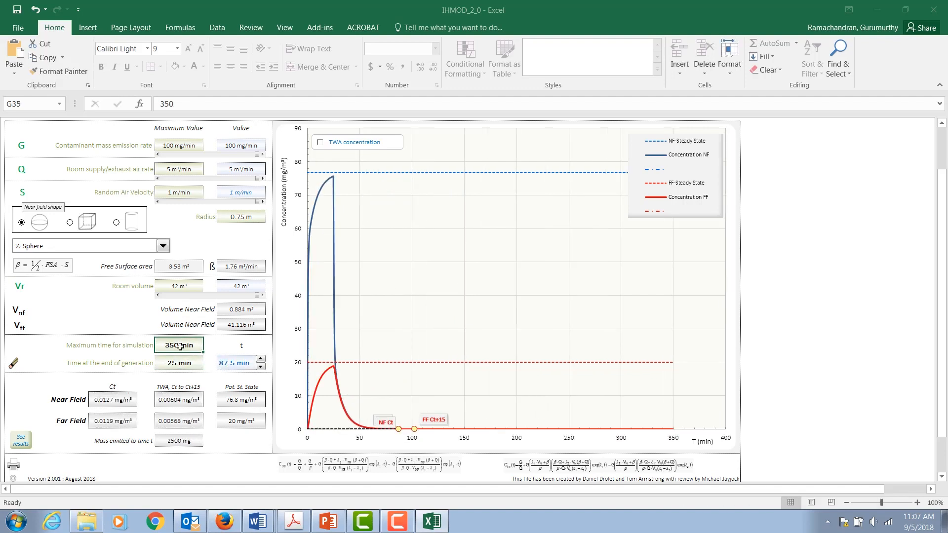
type("300")
left_click(179, 362)
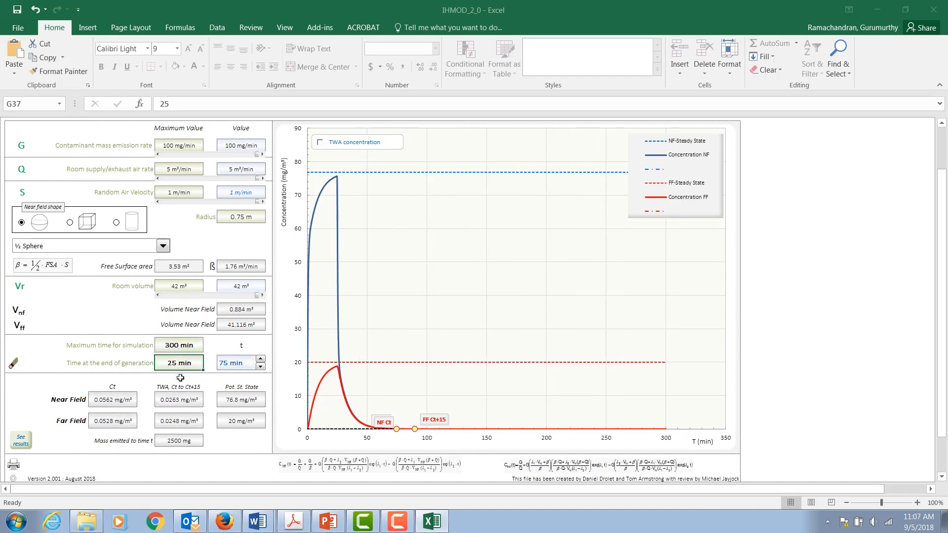
type("200")
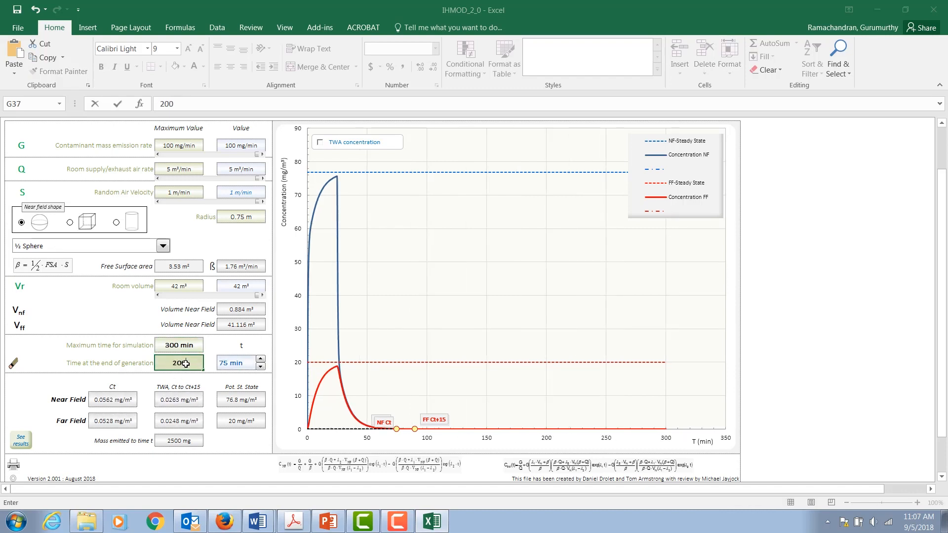
key("Return")
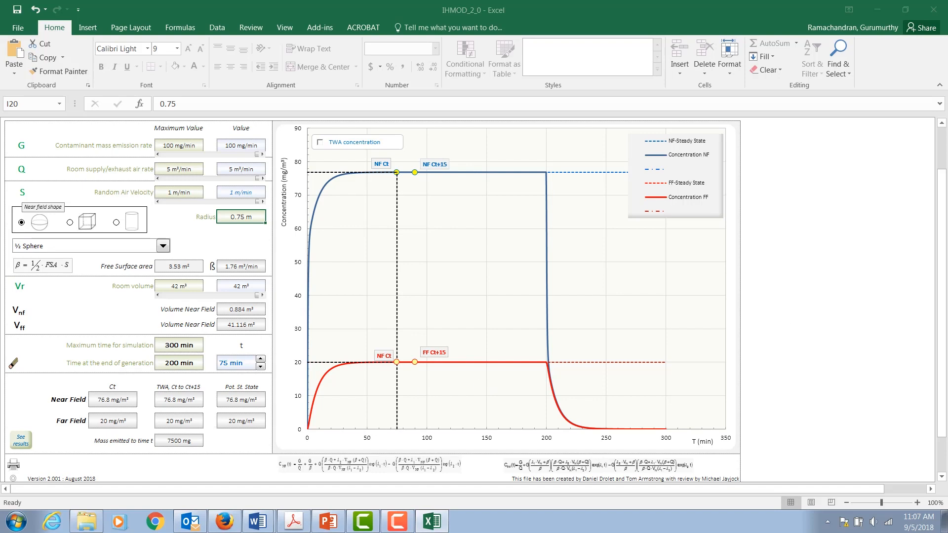
Step: Step the evaluation time t down to 30 min with its spinner
left_click_drag(942, 301, 943, 286)
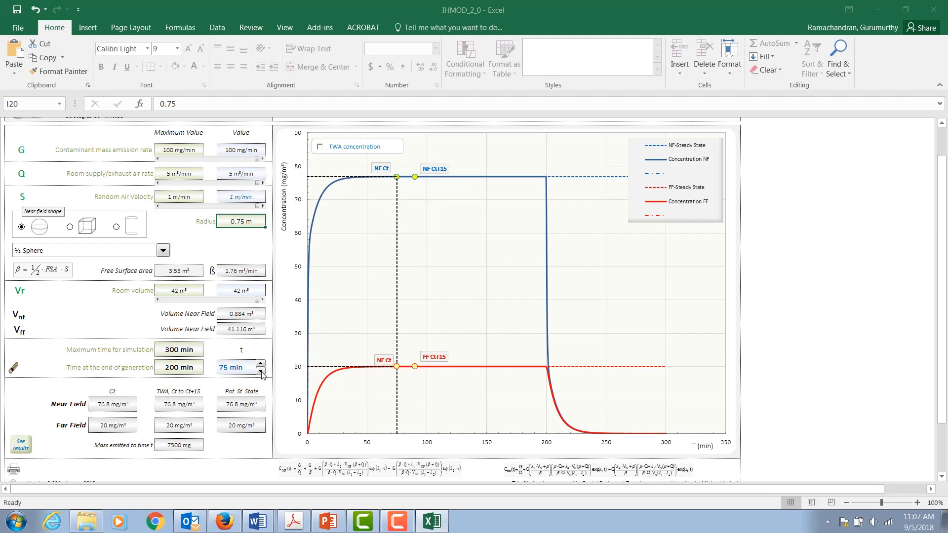
left_click(261, 371)
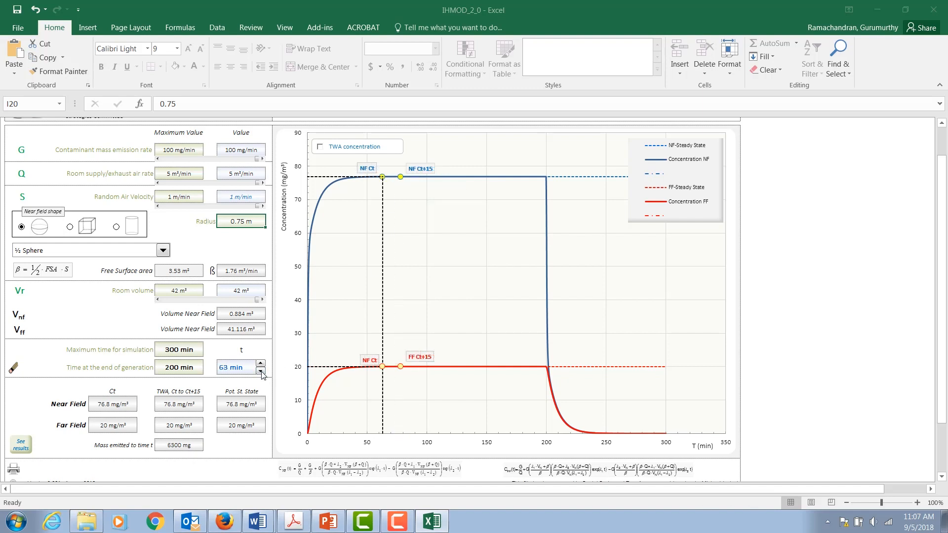
left_click(261, 371)
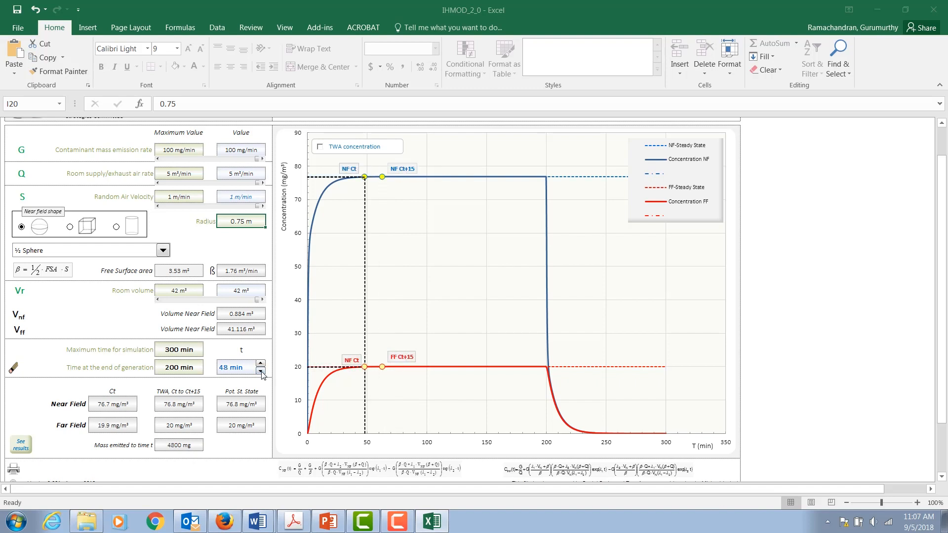
left_click(261, 371)
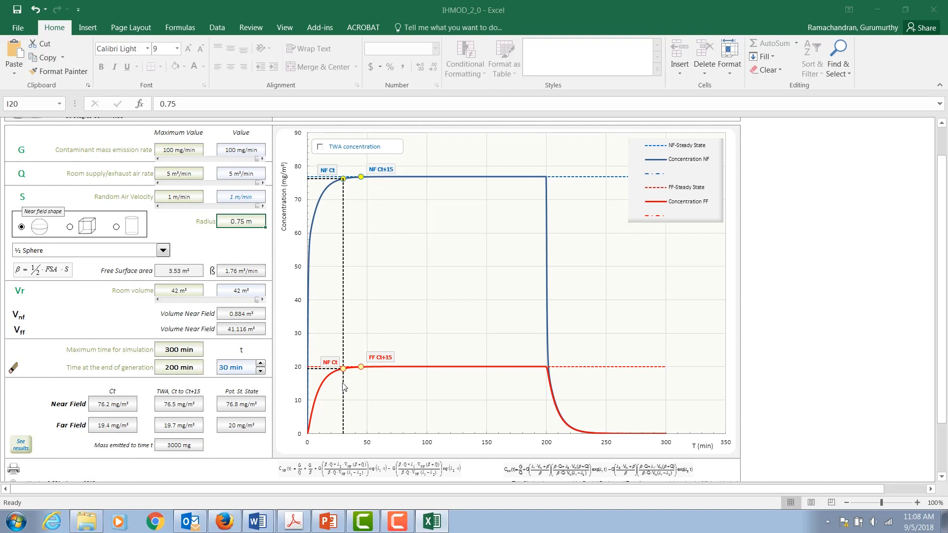
Step: Examine the near-field and far-field concentration curves and the generation-time inputs of the two-zone model
mouse_move(345, 374)
mouse_move(344, 183)
left_click_drag(942, 361, 942, 366)
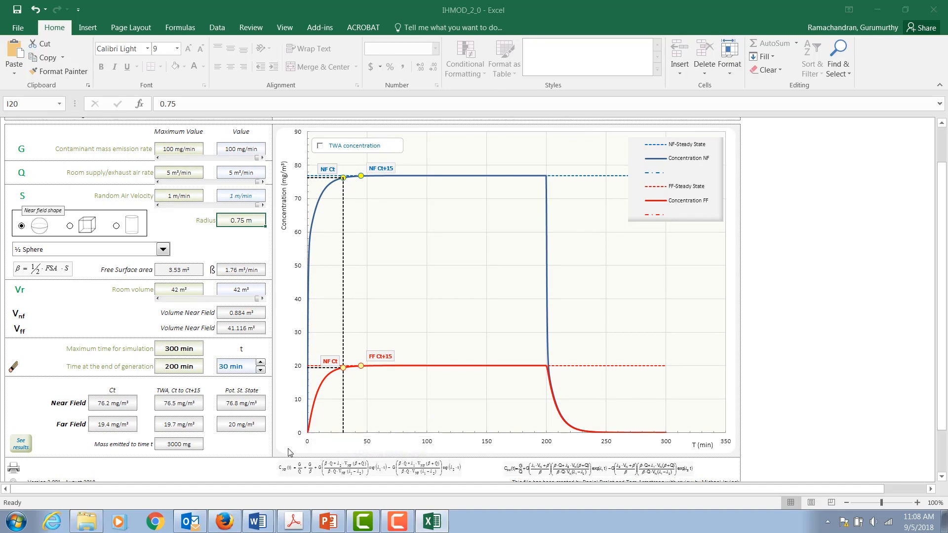
mouse_move(941, 316)
left_mouse_down()
mouse_move(939, 290)
mouse_move(940, 320)
left_mouse_up()
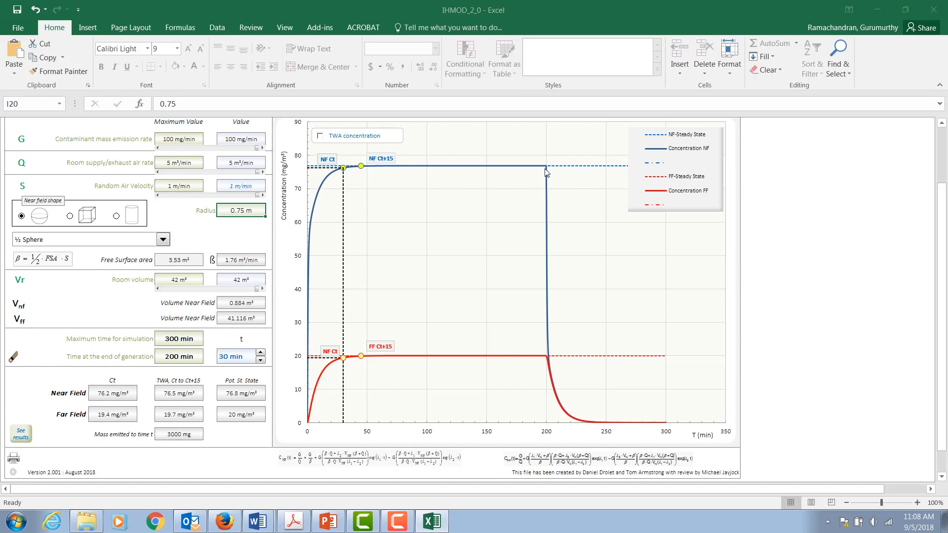
mouse_move(546, 171)
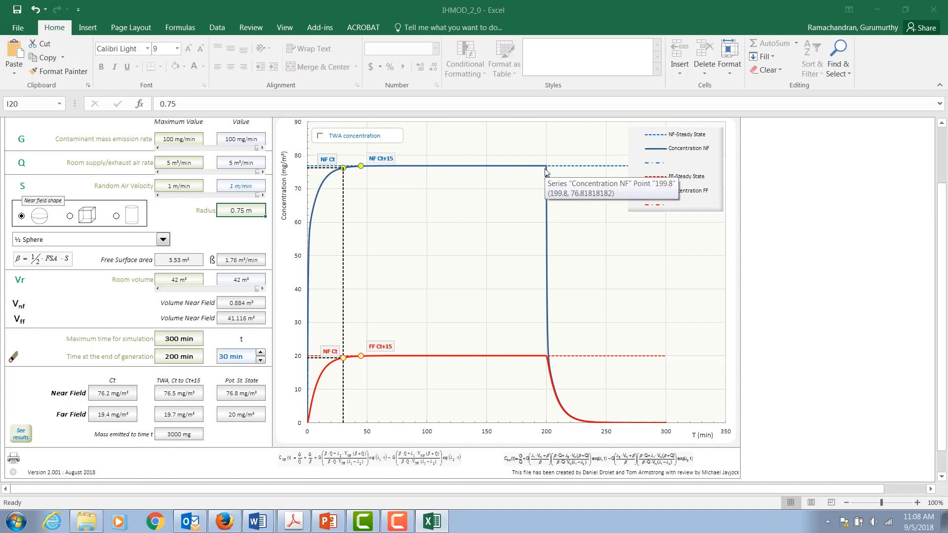
left_click(174, 358)
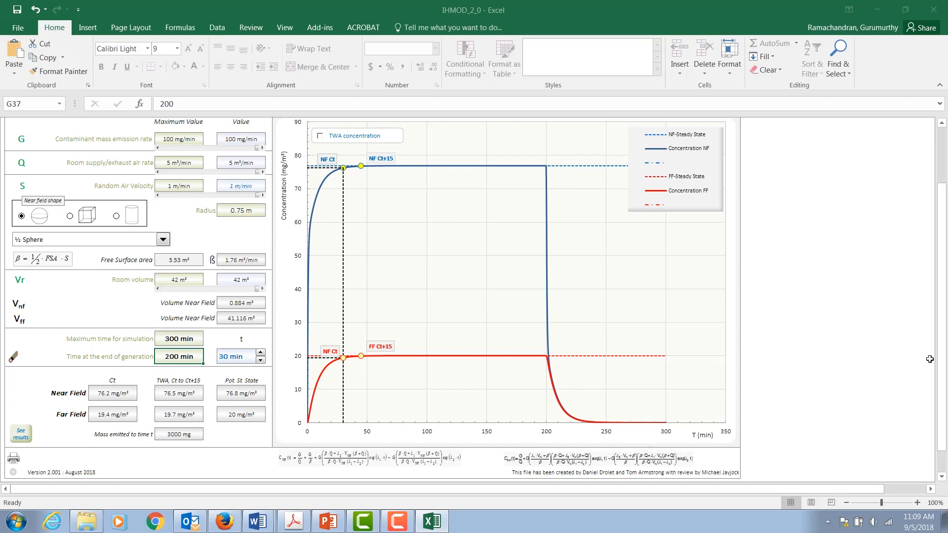
left_click_drag(941, 347, 940, 284)
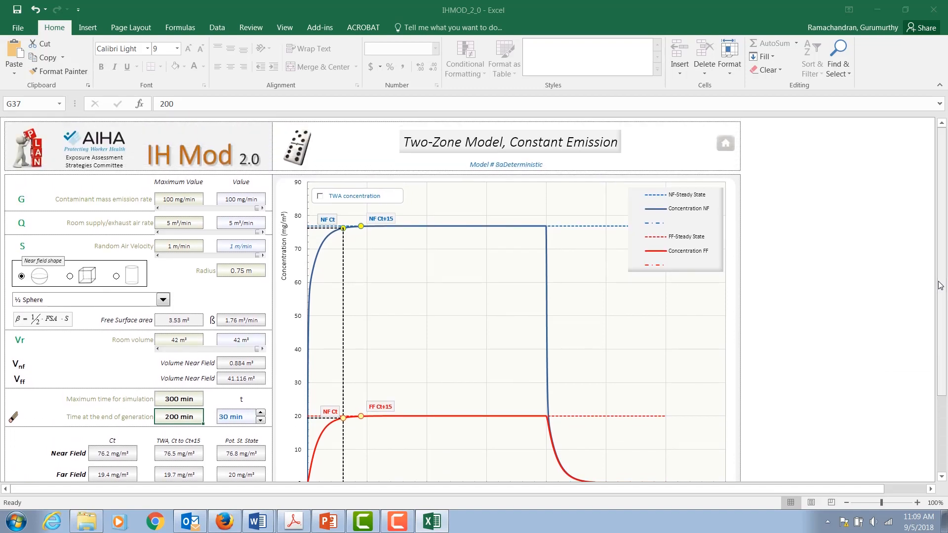
left_click_drag(940, 285, 941, 301)
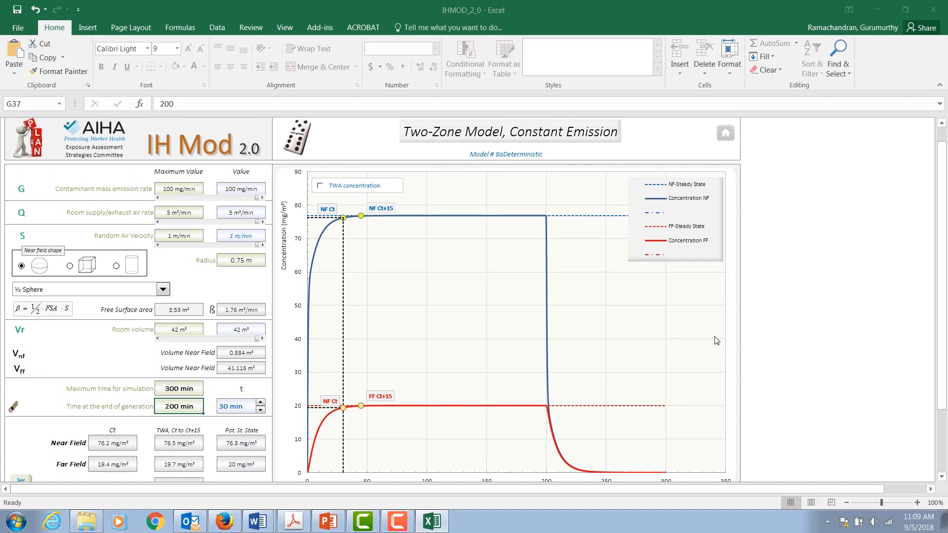
Step: Turn on the TWA concentration curves in the two-zone model chart
mouse_move(341, 244)
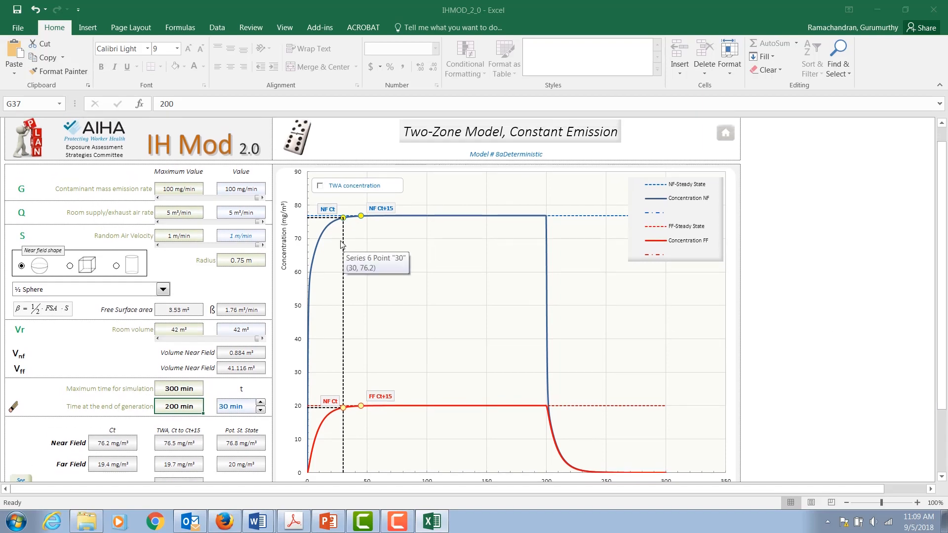
left_click(320, 186)
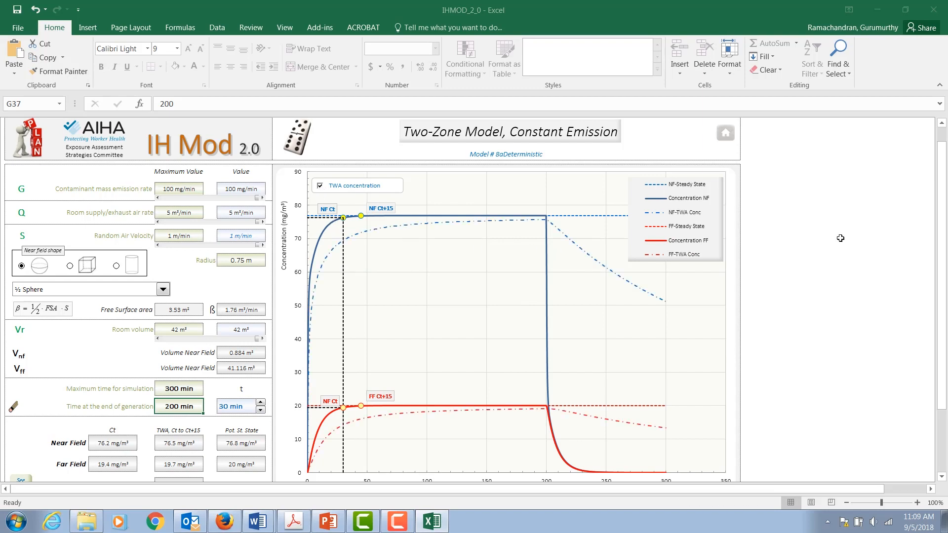
left_click_drag(941, 263, 942, 276)
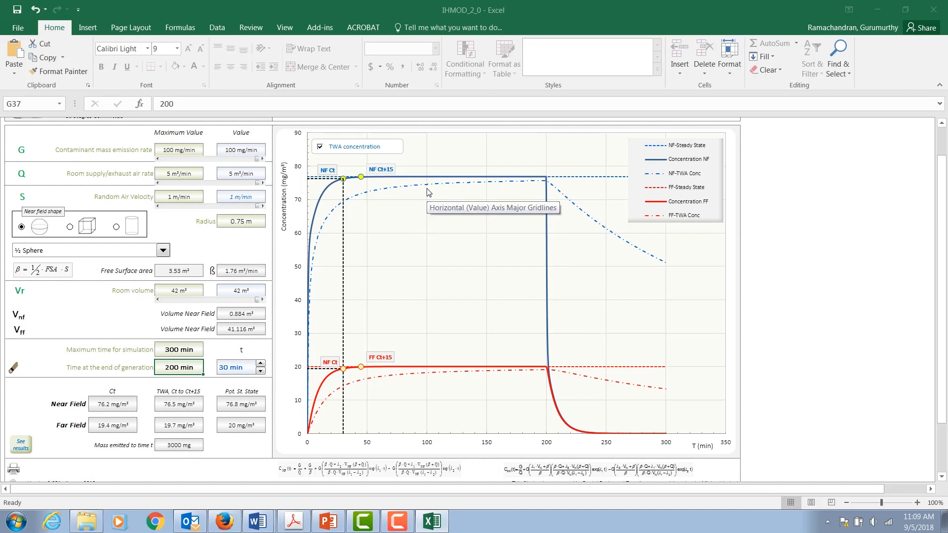
Step: Return to the home page and open the Monte Carlo version of the Well Mixed Box Room Model
mouse_move(428, 186)
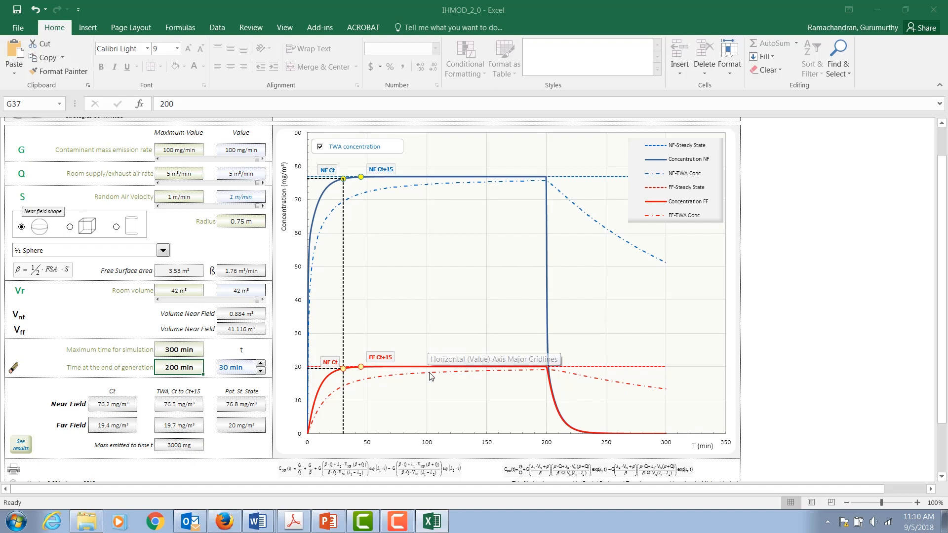
mouse_move(430, 378)
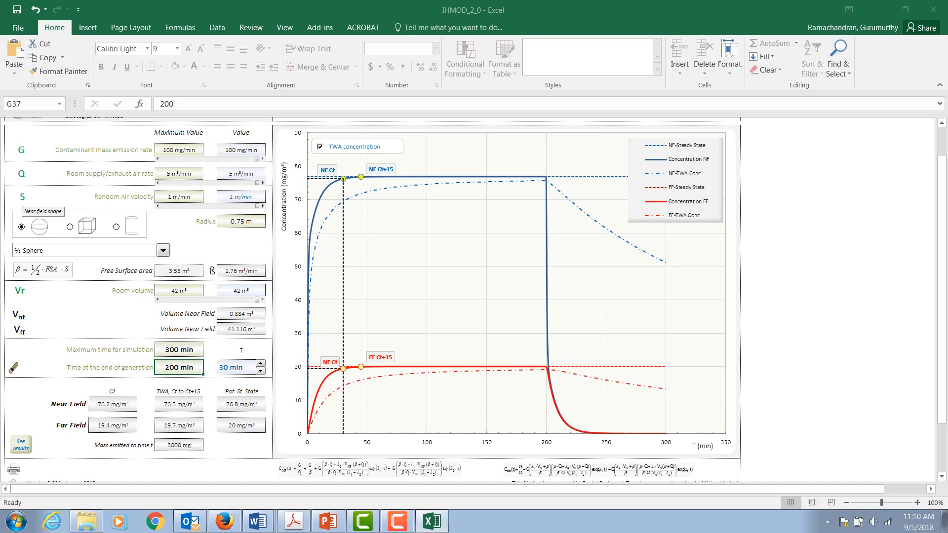
scroll(942, 302, "up", 2)
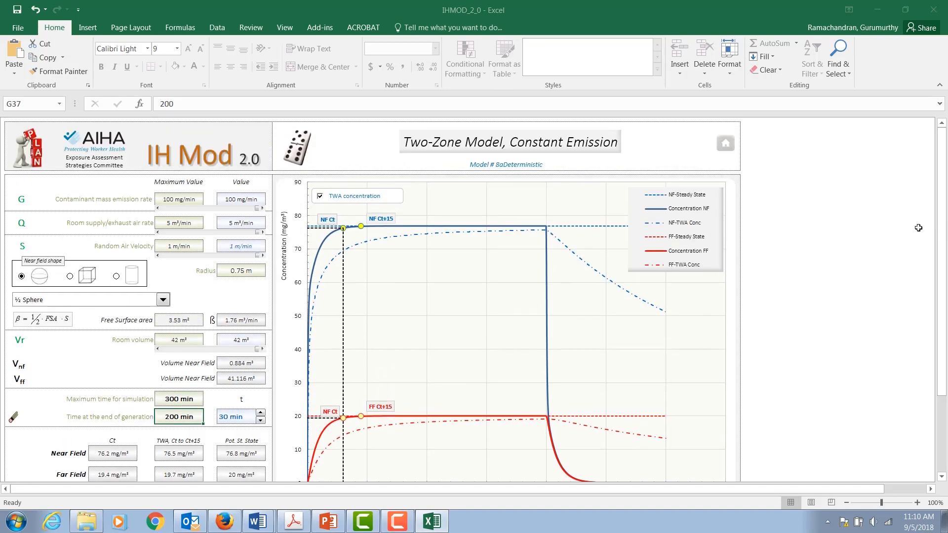
left_click(726, 147)
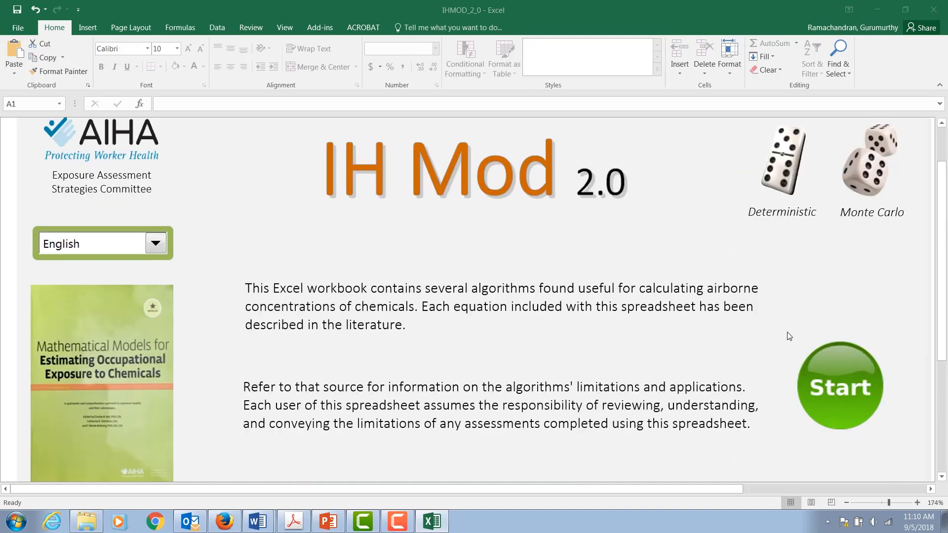
left_click(833, 387)
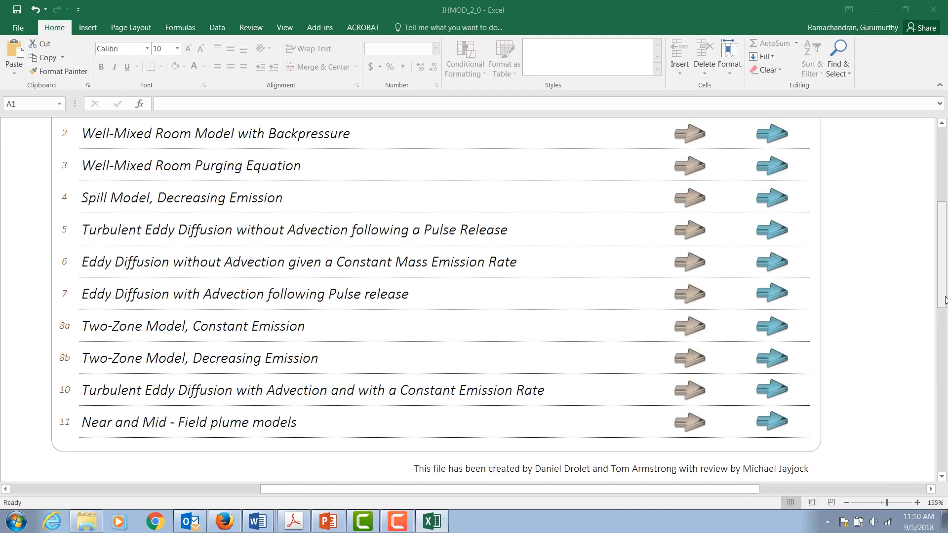
left_click_drag(943, 292, 942, 239)
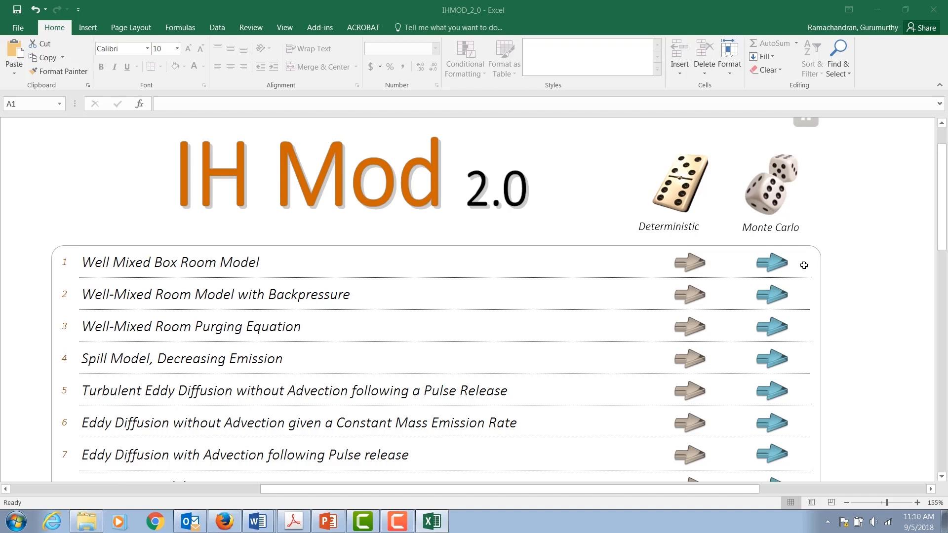
left_click(775, 266)
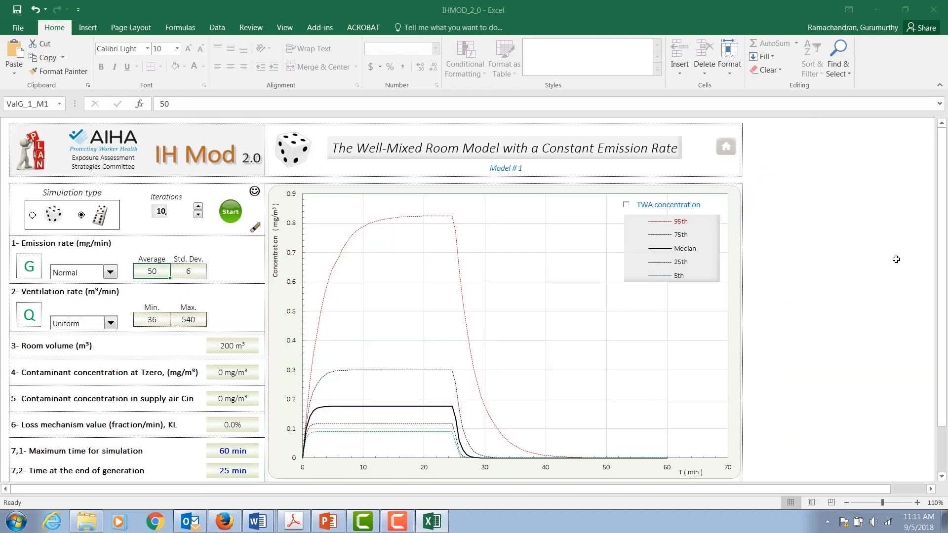
Step: Review the distribution options for emission and ventilation rate and the remaining model input fields
scroll(946, 266, "down", 1)
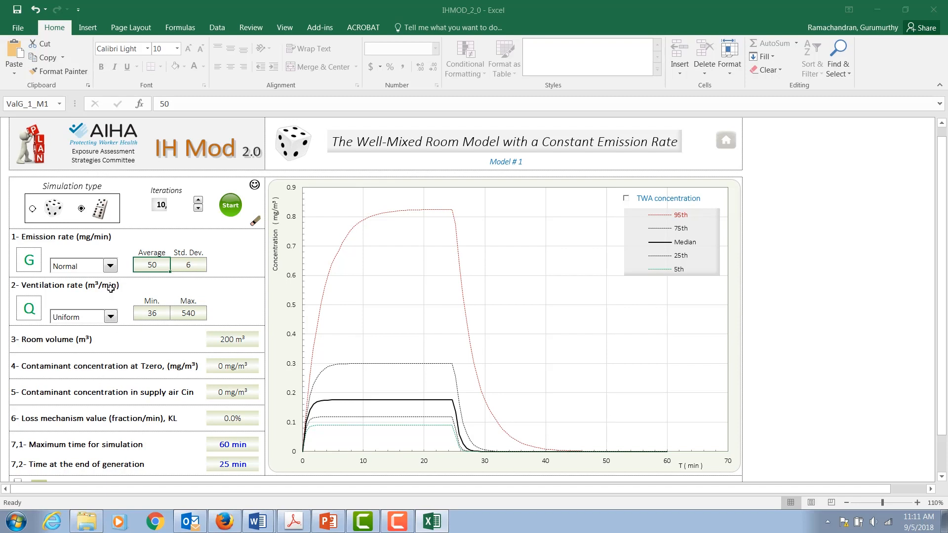
left_click(111, 267)
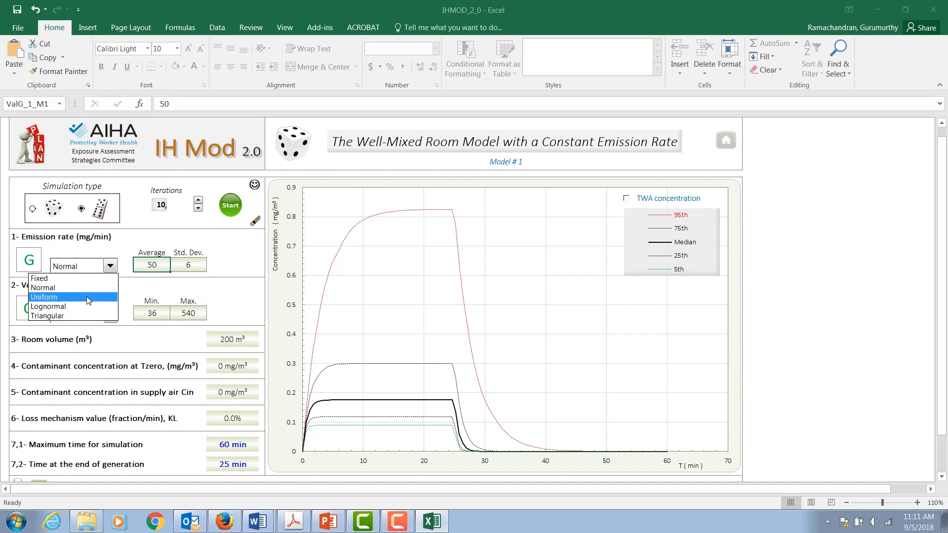
left_click(90, 293)
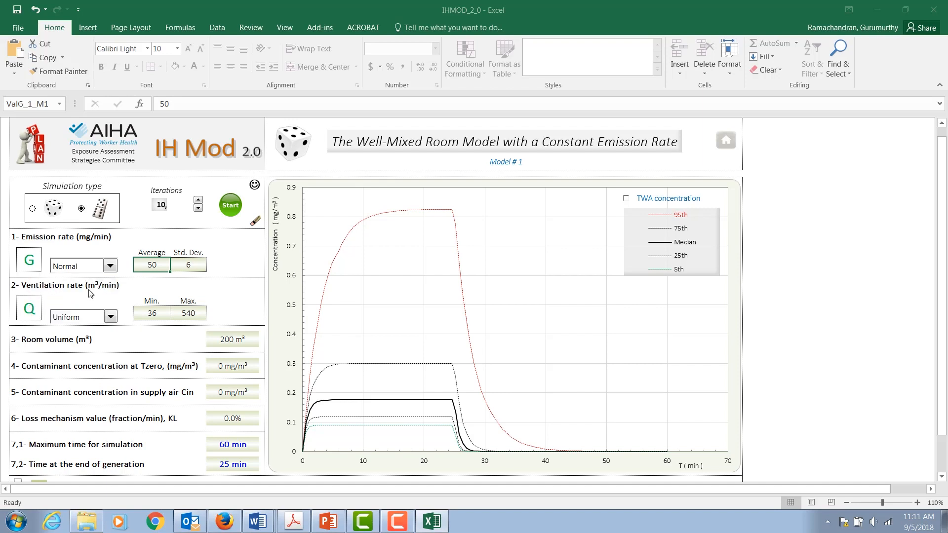
left_click(194, 266)
left_click(110, 318)
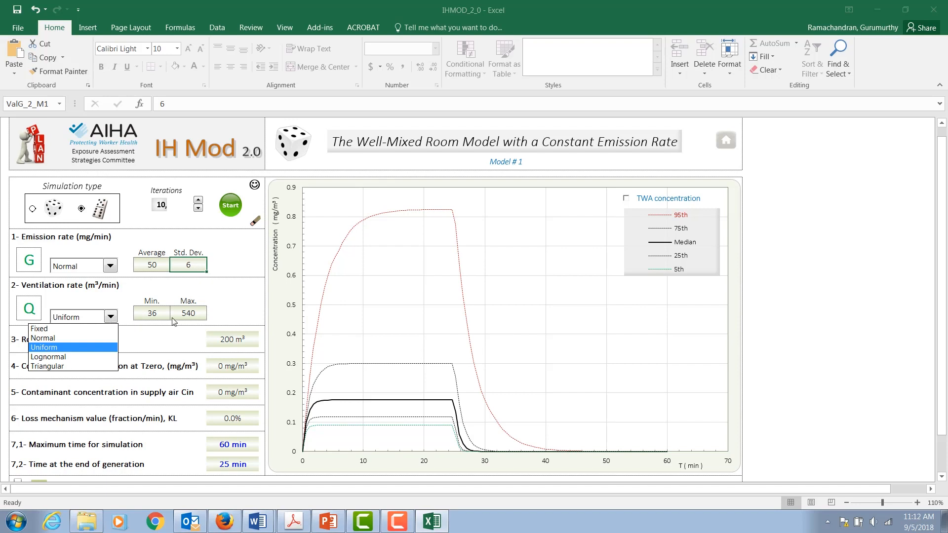
left_click(230, 294)
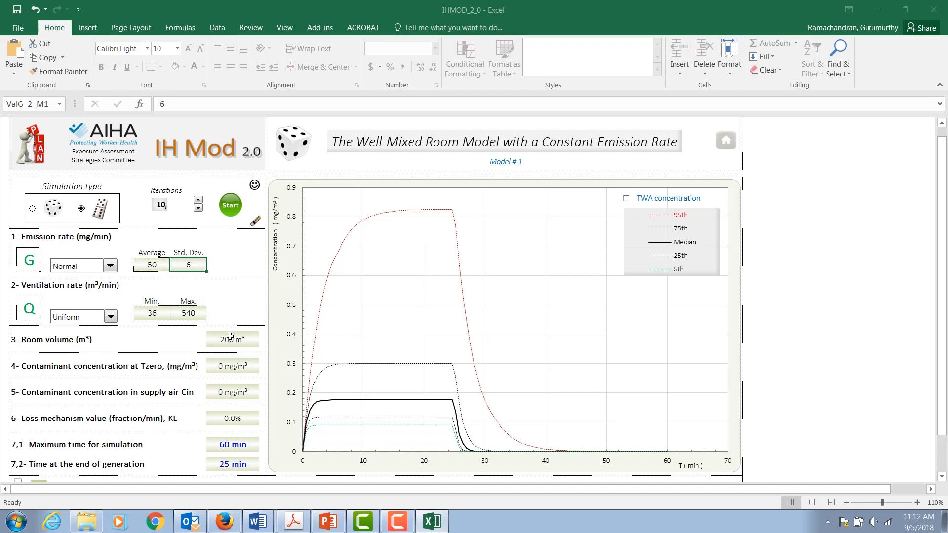
key("Down")
key("Down")
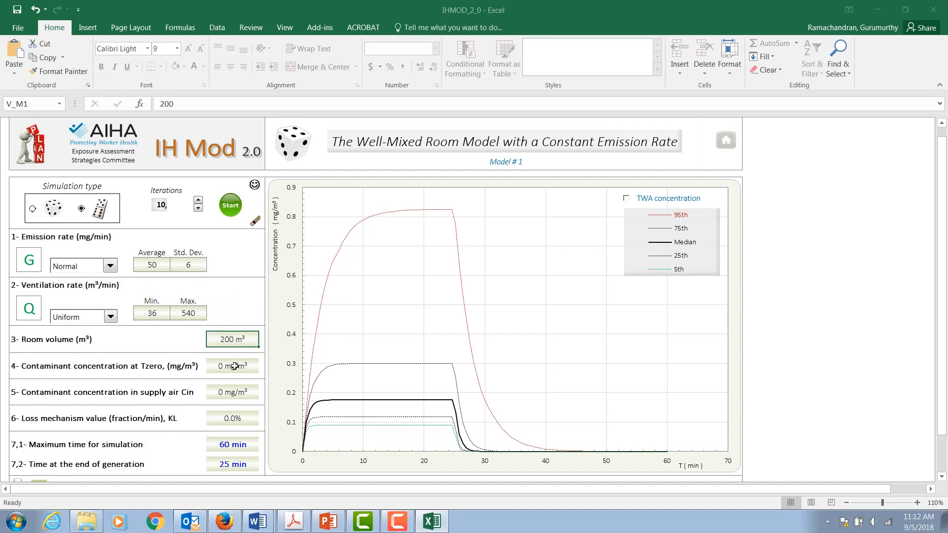
left_click(234, 367)
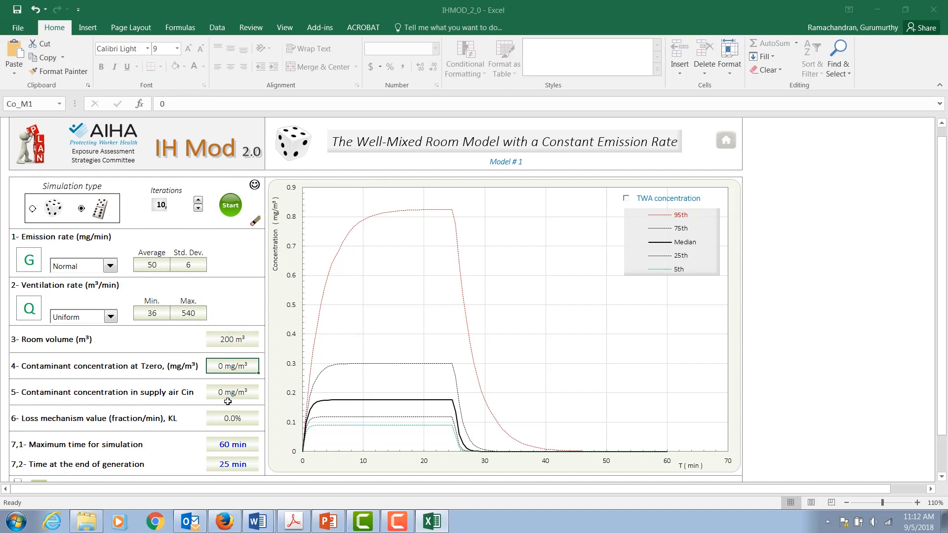
left_click(238, 393)
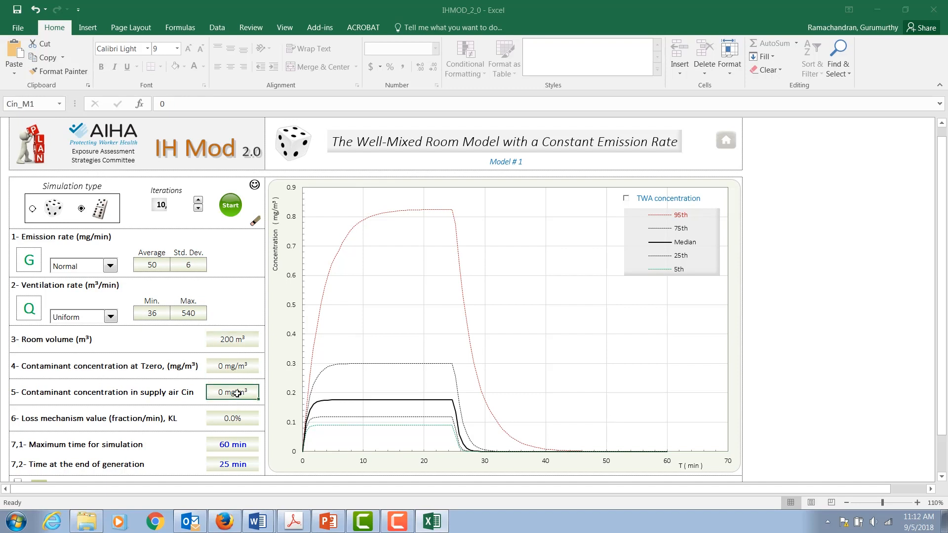
left_click(239, 419)
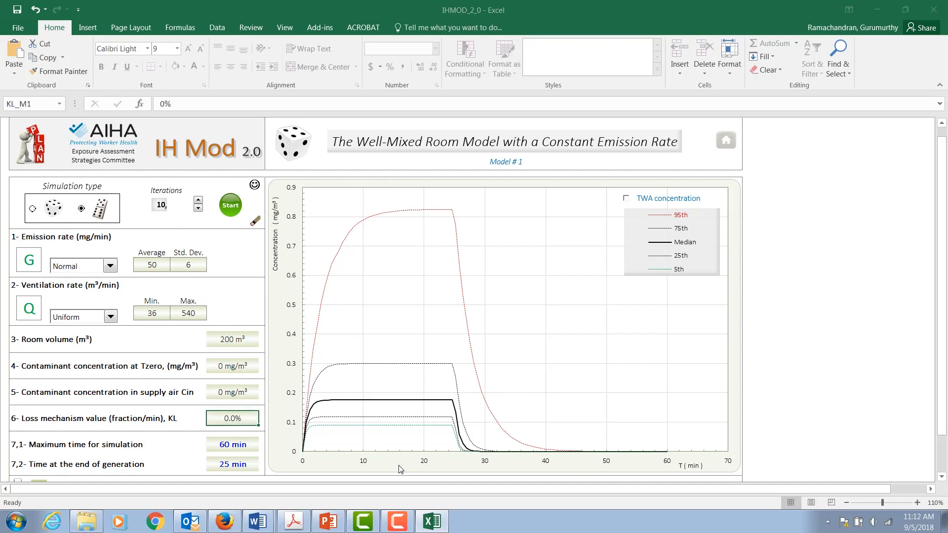
Step: Set the maximum time for simulation to 300 min and the time at the end of generation to 250 min
left_click(235, 444)
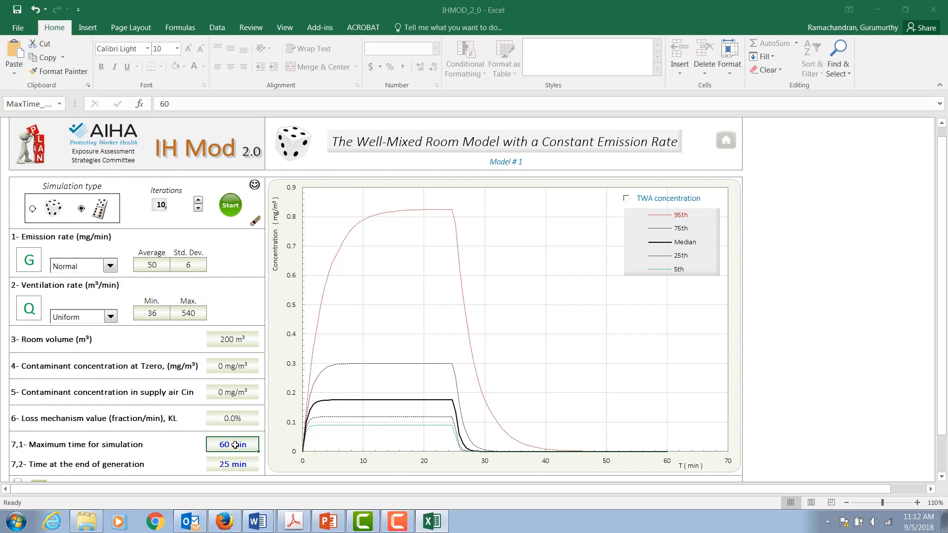
type("300")
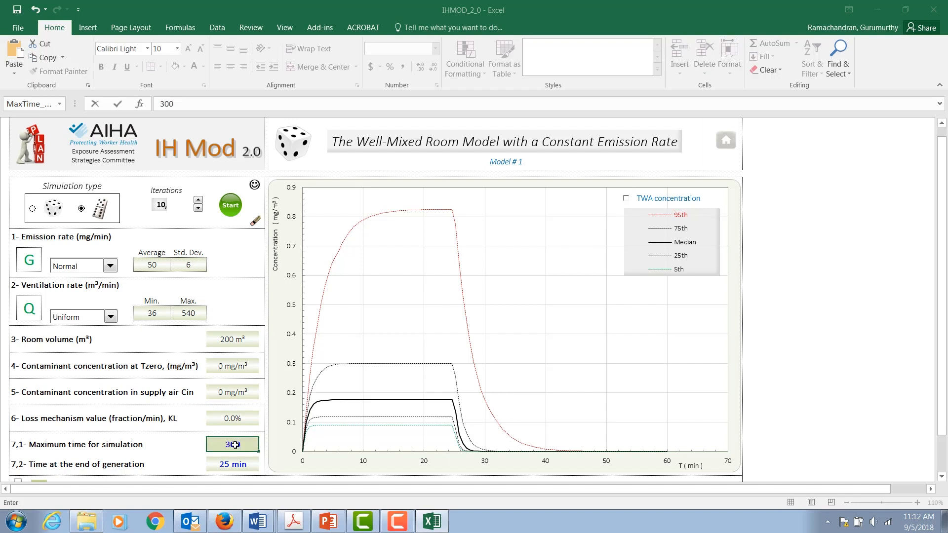
left_click(227, 462)
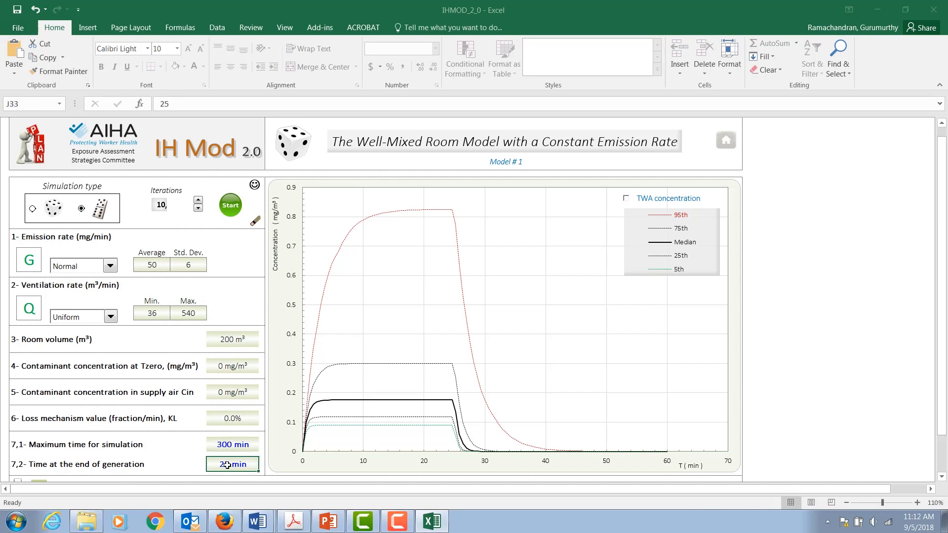
type("250")
key("Return")
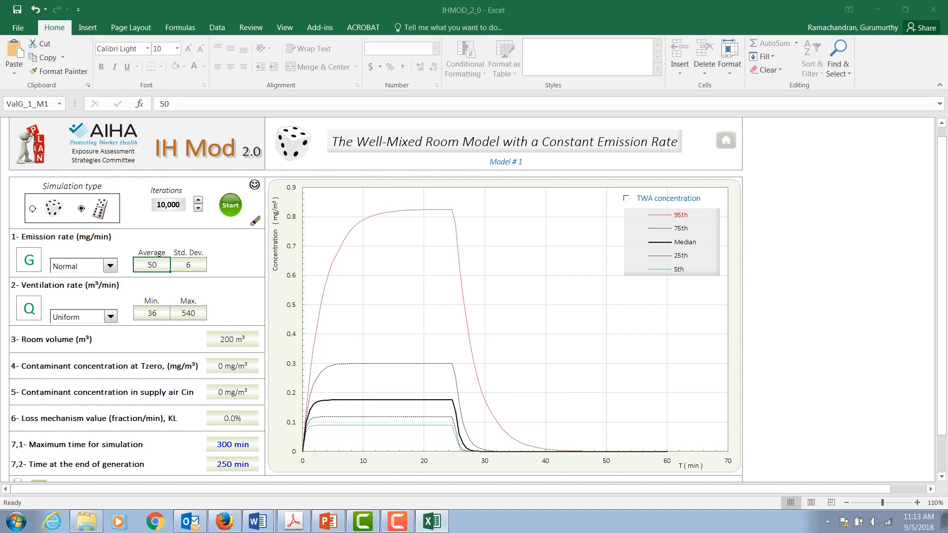
Step: Start the Monte Carlo simulation
scroll(825, 120, "down", 1)
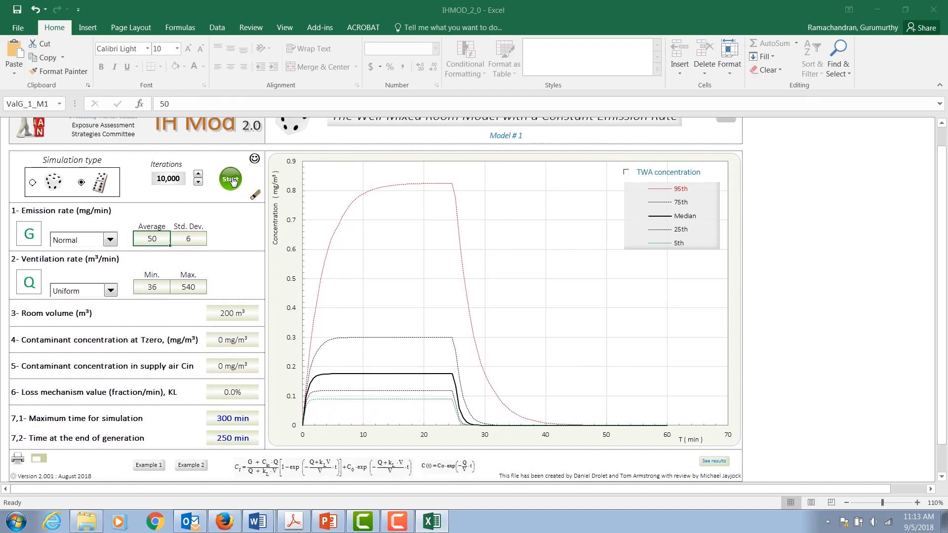
left_click(232, 180)
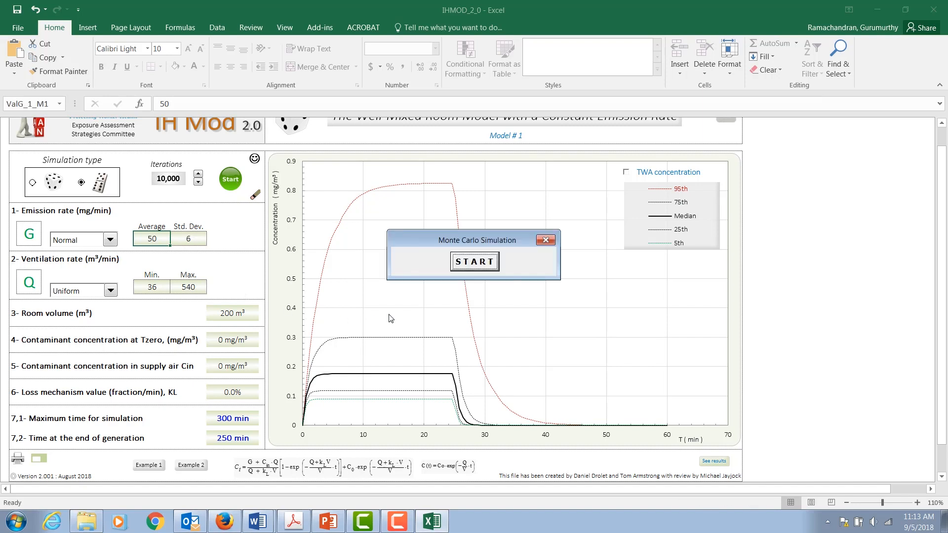
left_click(474, 261)
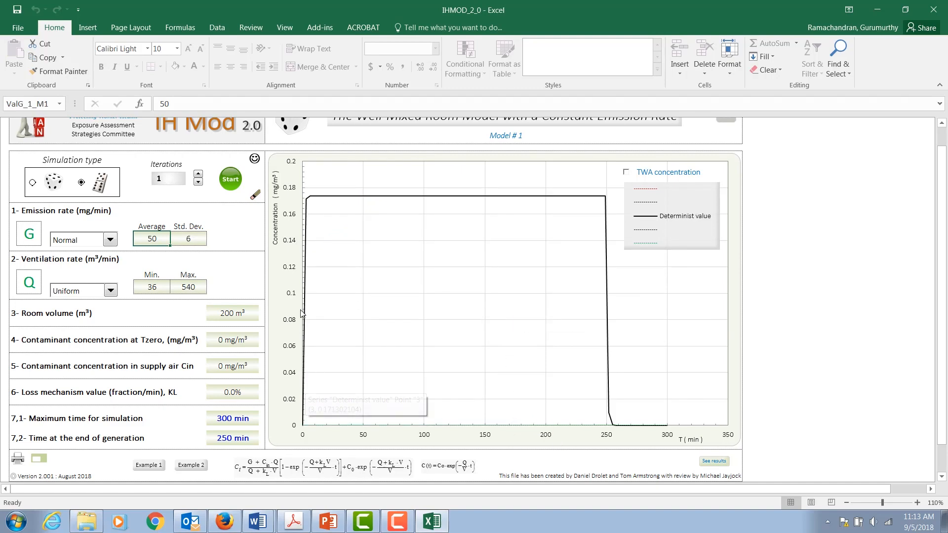
Step: Step the number of iterations up to 10,000 with its spinner
mouse_move(306, 401)
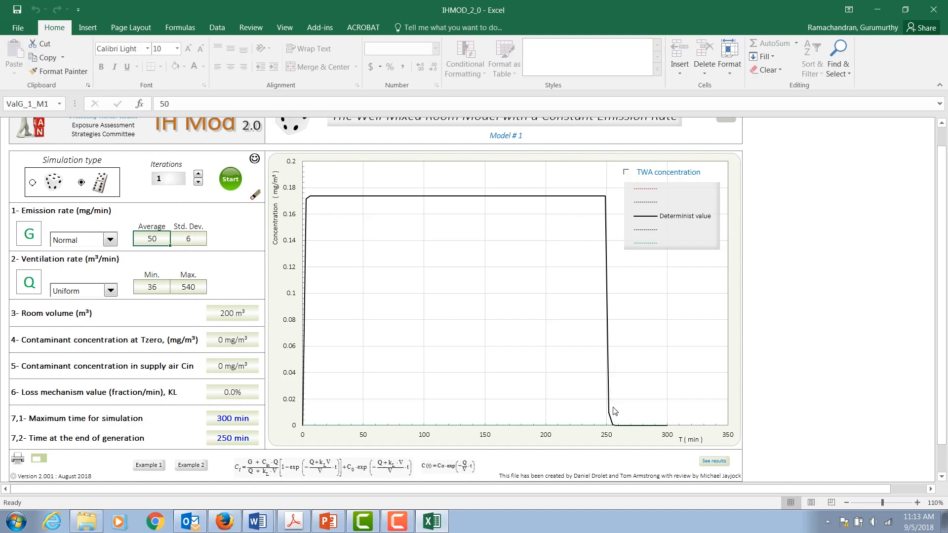
mouse_move(663, 429)
left_click(198, 177)
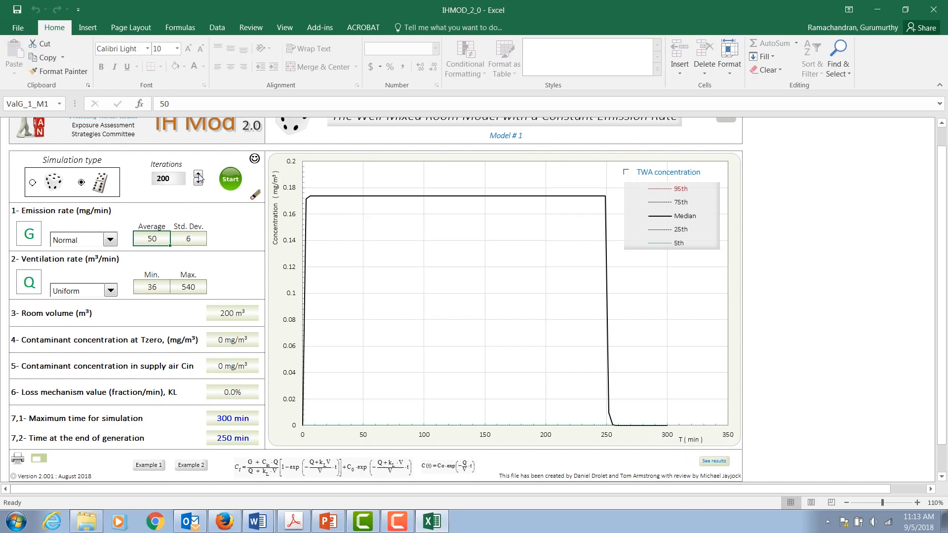
left_click(198, 176)
left_click(199, 176)
left_click(199, 182)
Step: Set the maximum time for simulation to 30 min and the time at the end of generation to 25 min
left_click(232, 421)
type("3")
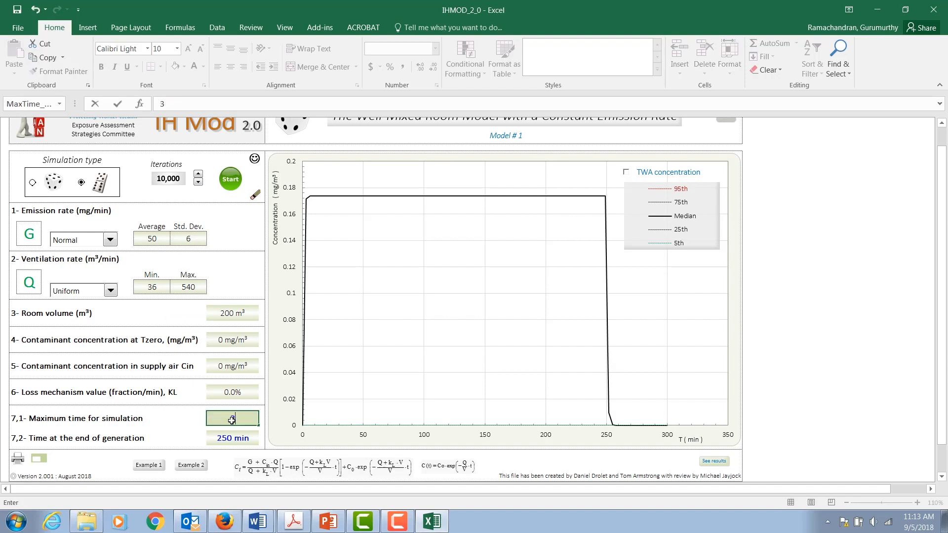
type("0")
left_click(231, 437)
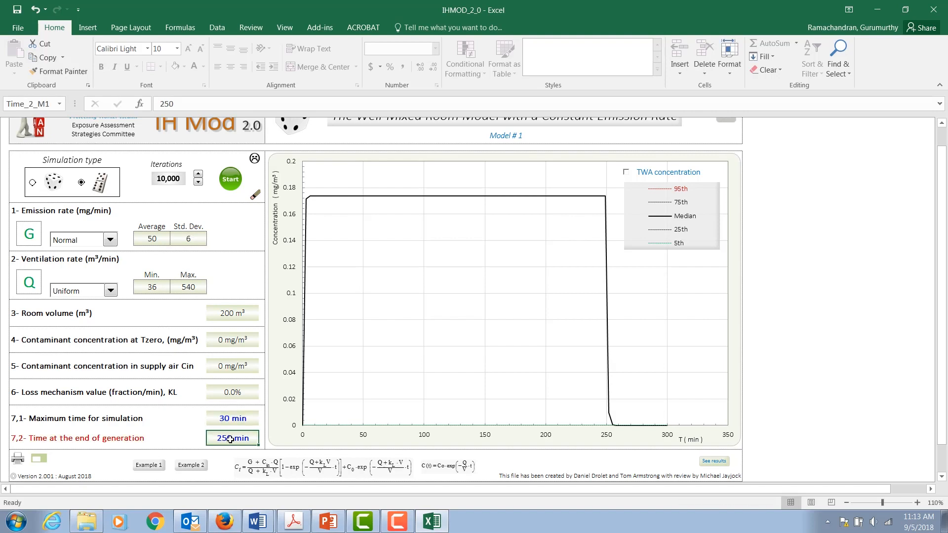
type("25")
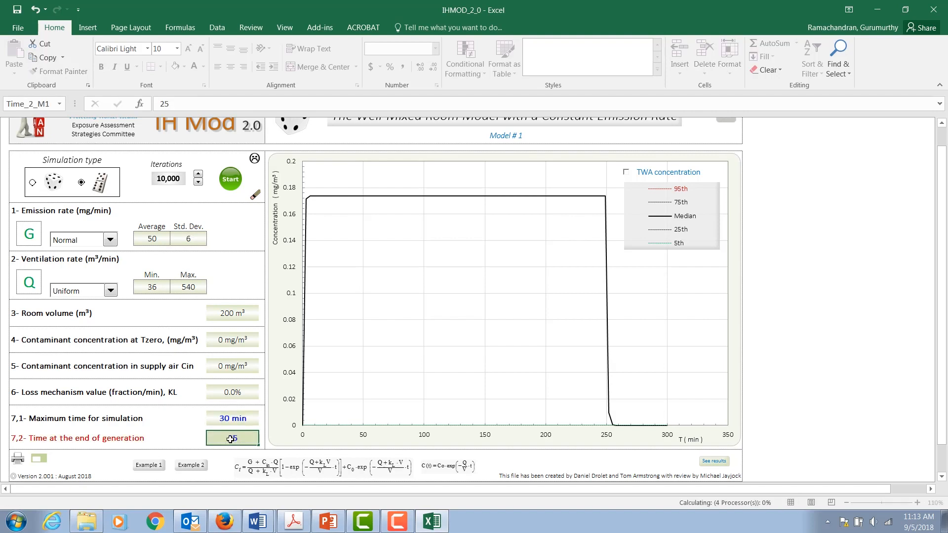
key("Return")
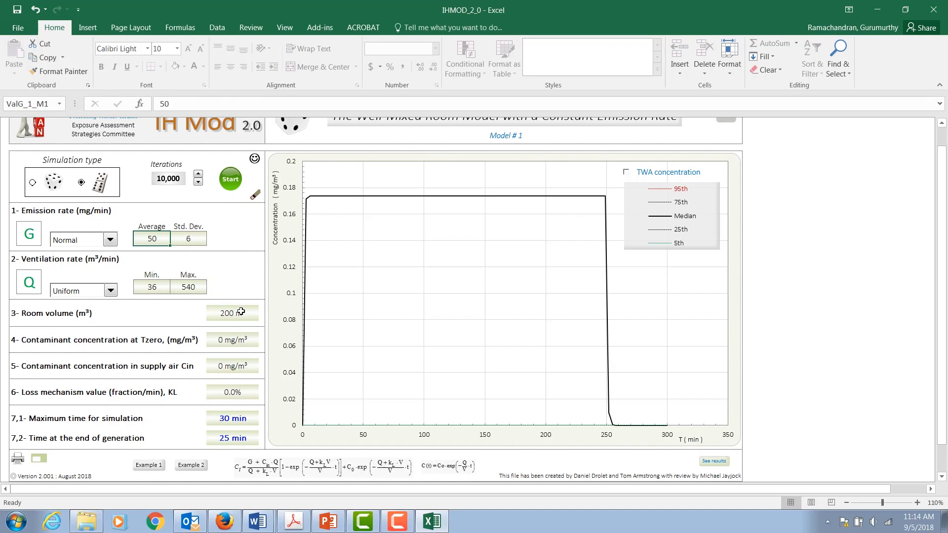
Step: Run the simulation twice with the 30-minute maximum time and 25-minute generation end settings
left_click(225, 183)
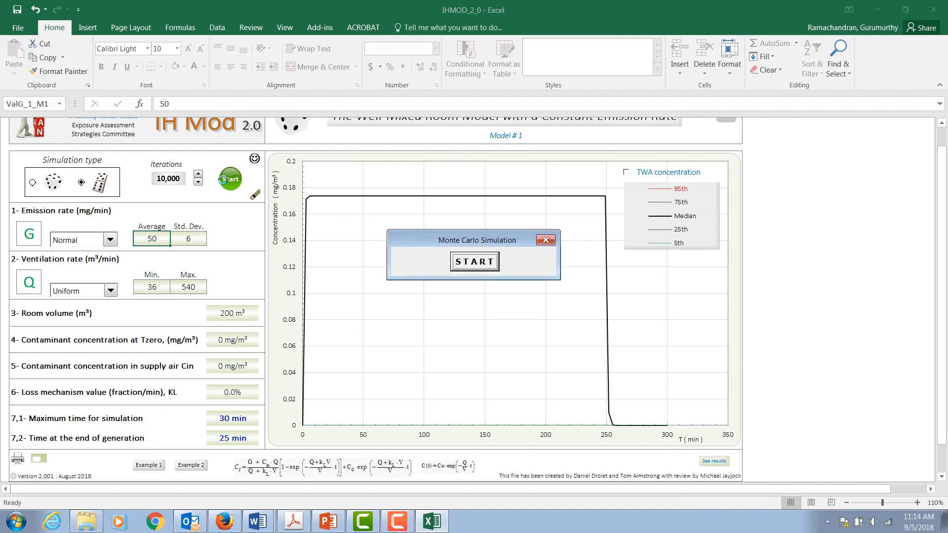
left_click(475, 264)
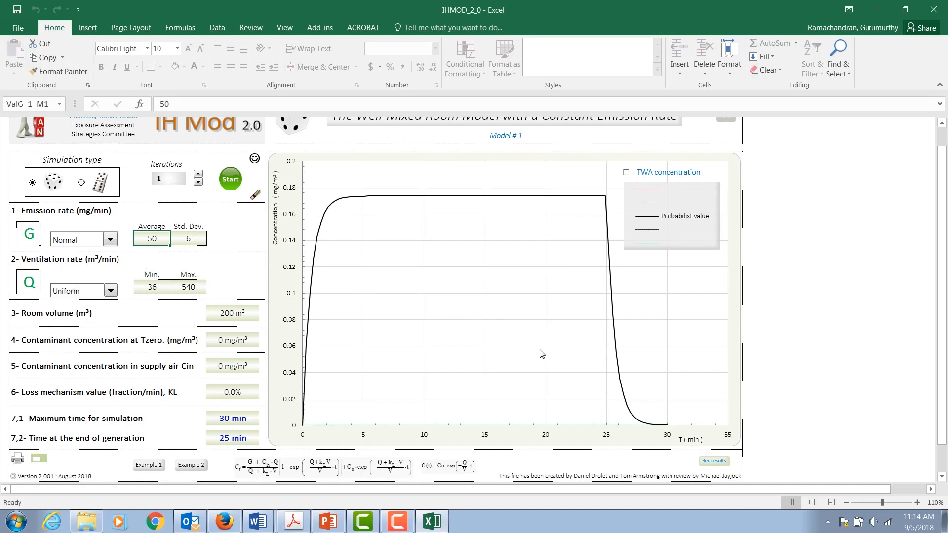
left_click(230, 180)
left_click(475, 261)
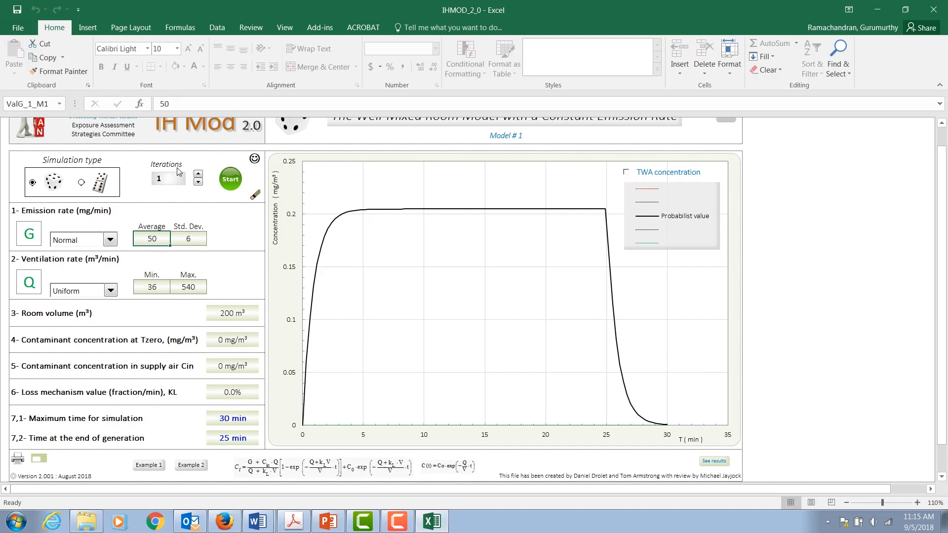
Step: Set the iterations to 10,000 and run the Monte Carlo simulation again
left_click(200, 174)
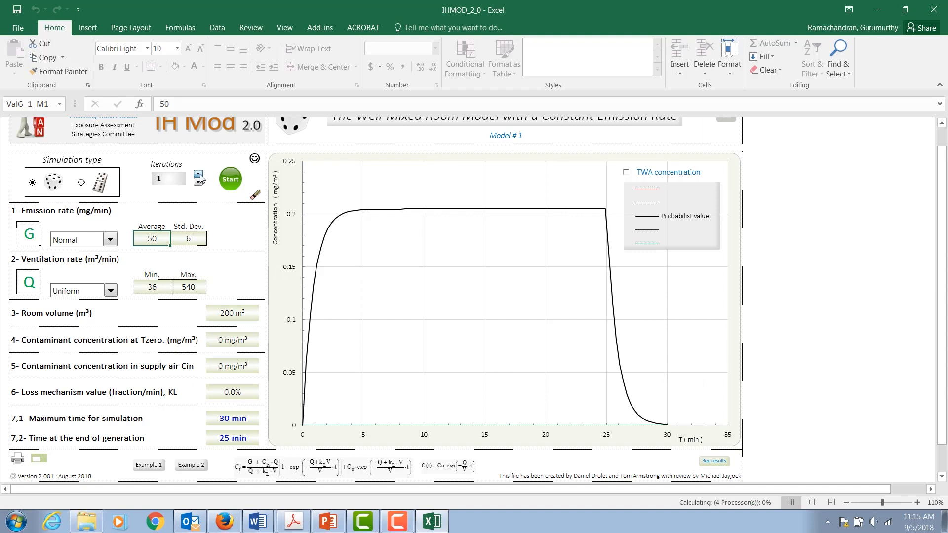
left_click(230, 180)
left_click(472, 264)
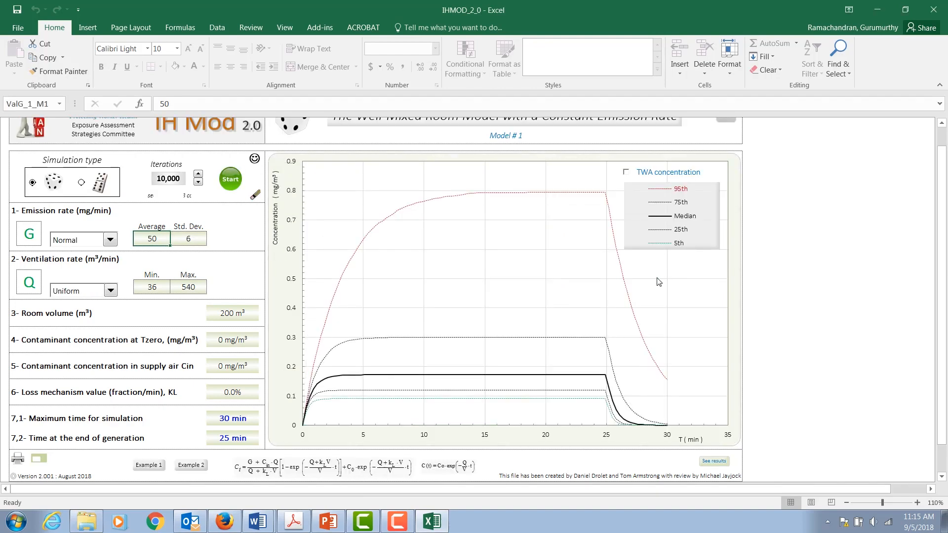
Step: Examine the percentile concentration curves and their data points on the chart
left_click_drag(944, 303, 944, 311)
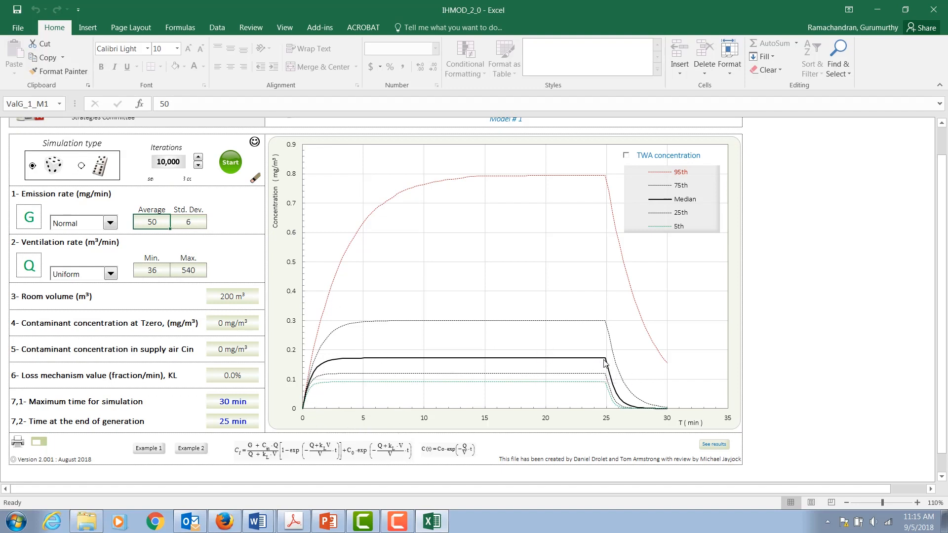
mouse_move(607, 373)
mouse_move(653, 412)
mouse_move(527, 387)
mouse_move(494, 321)
mouse_move(609, 366)
mouse_move(603, 388)
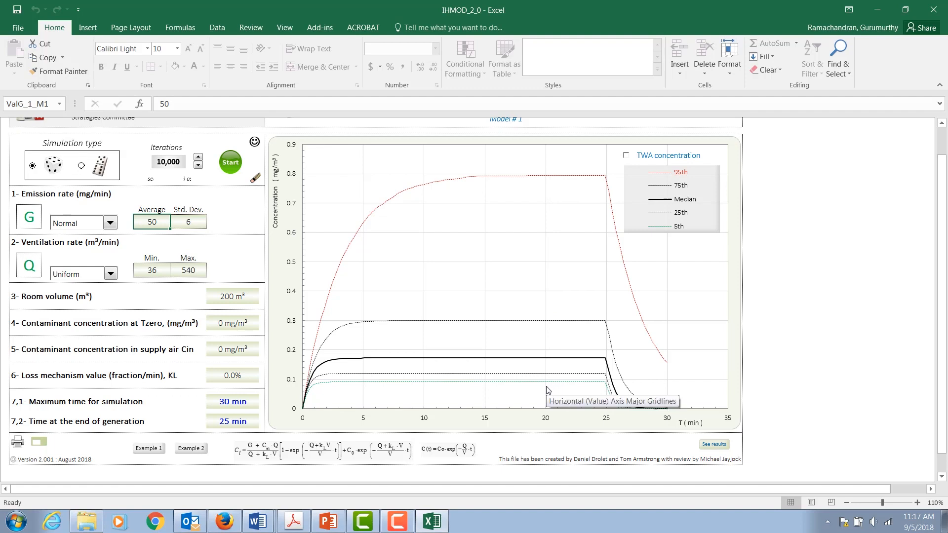
mouse_move(547, 390)
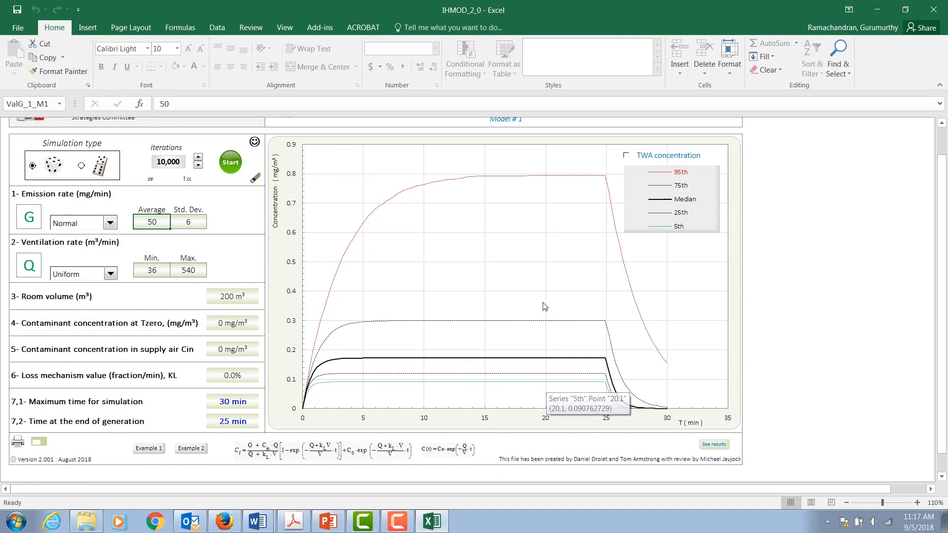